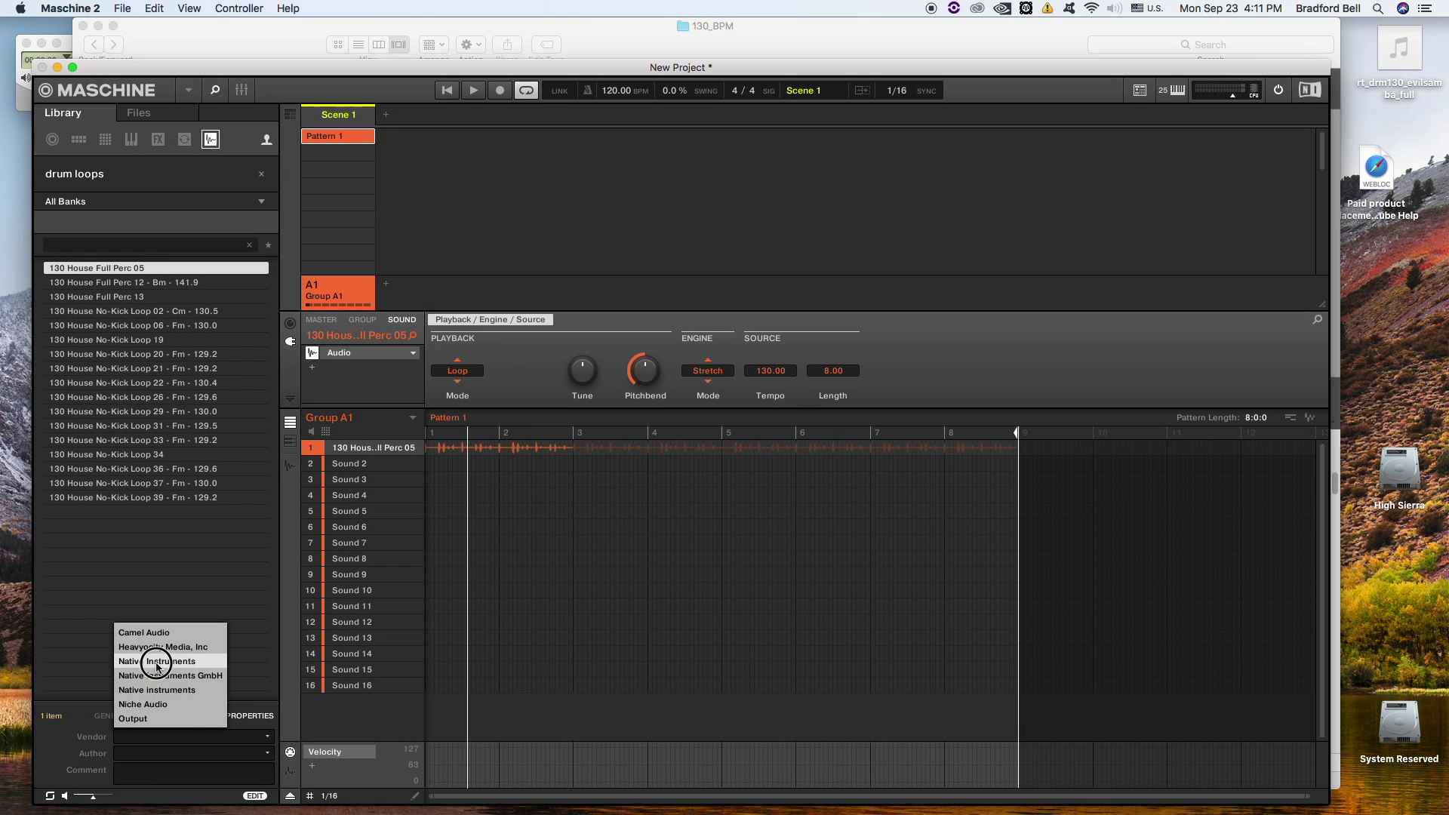
- Tag 130 House Full Perc 05 with vendor Native Instruments and content type Loop
left_click(160, 668)
left_click(115, 717)
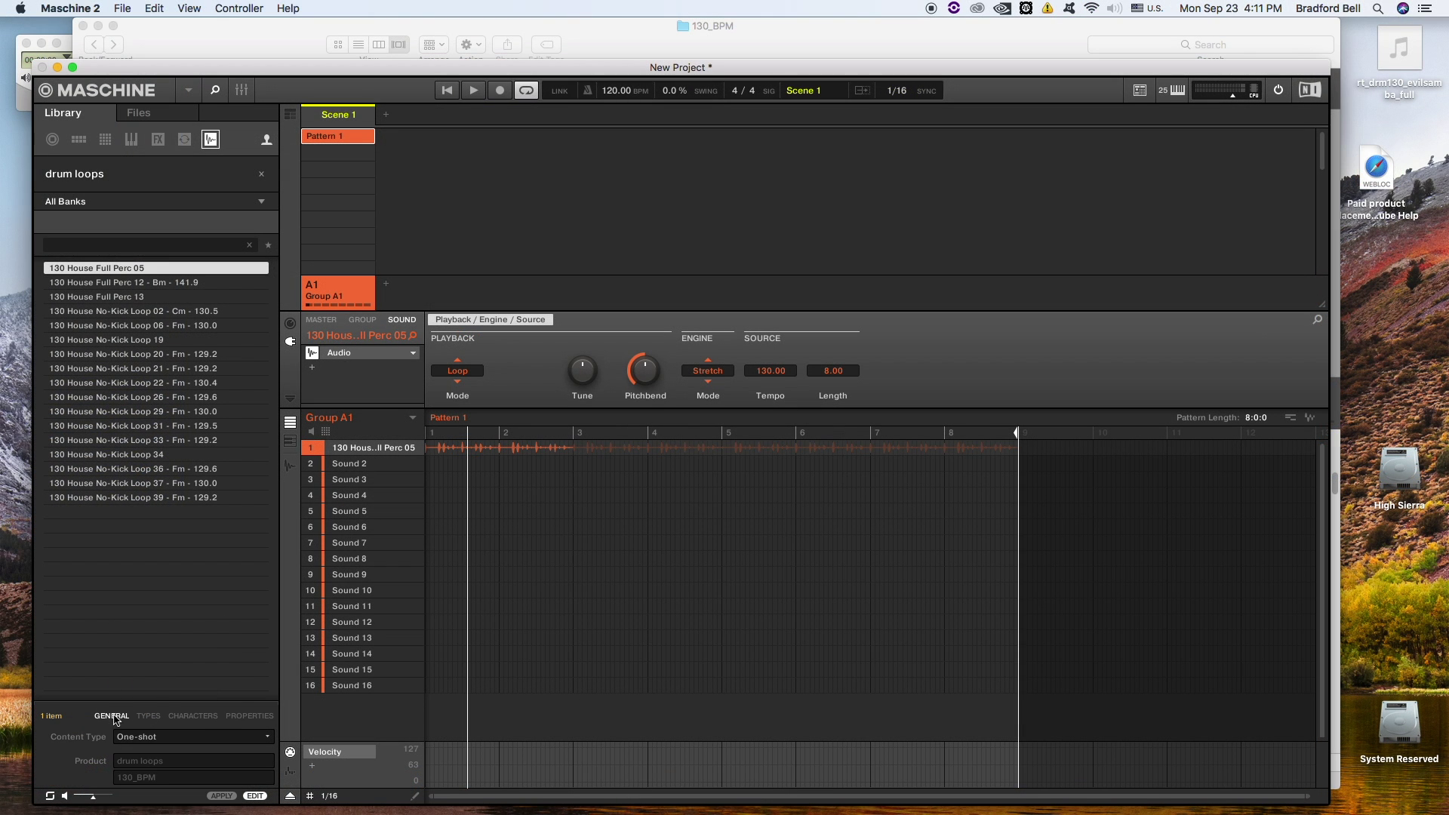
left_click(148, 737)
left_click(144, 770)
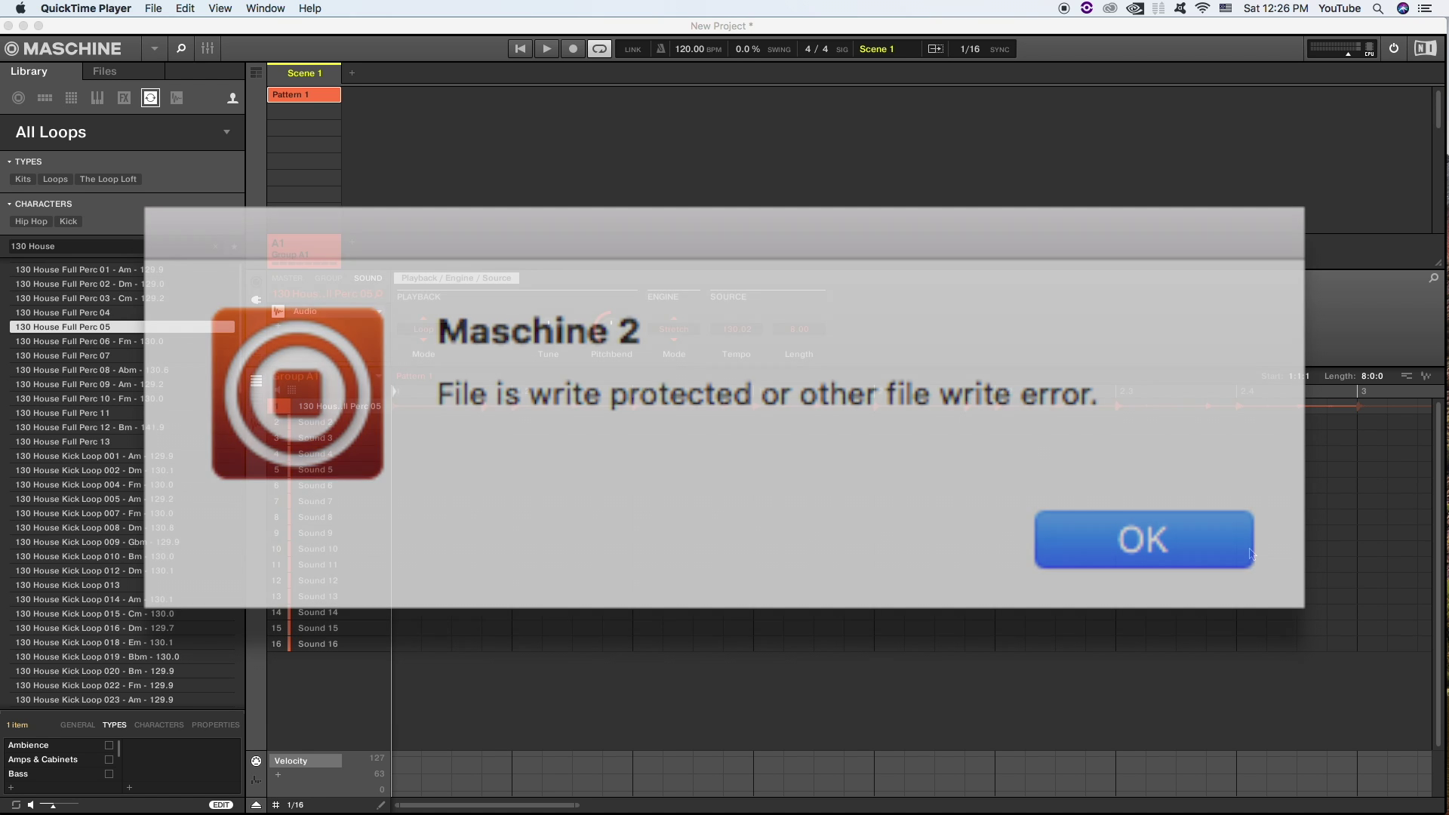
- Dismiss the write error and retag the drum loop with vendor Native Instruments and content type Loop
left_click(1155, 547)
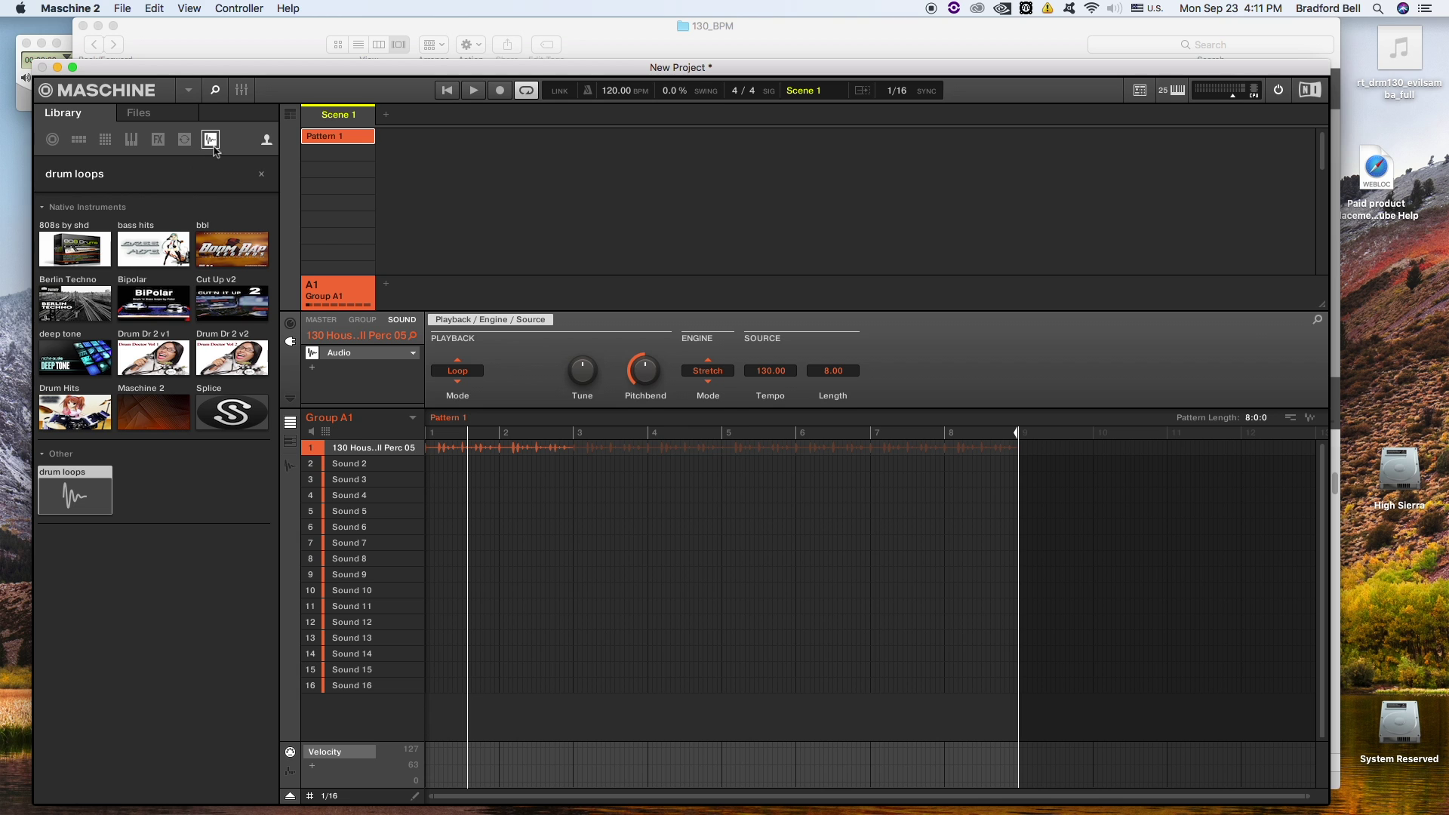
left_click(87, 498)
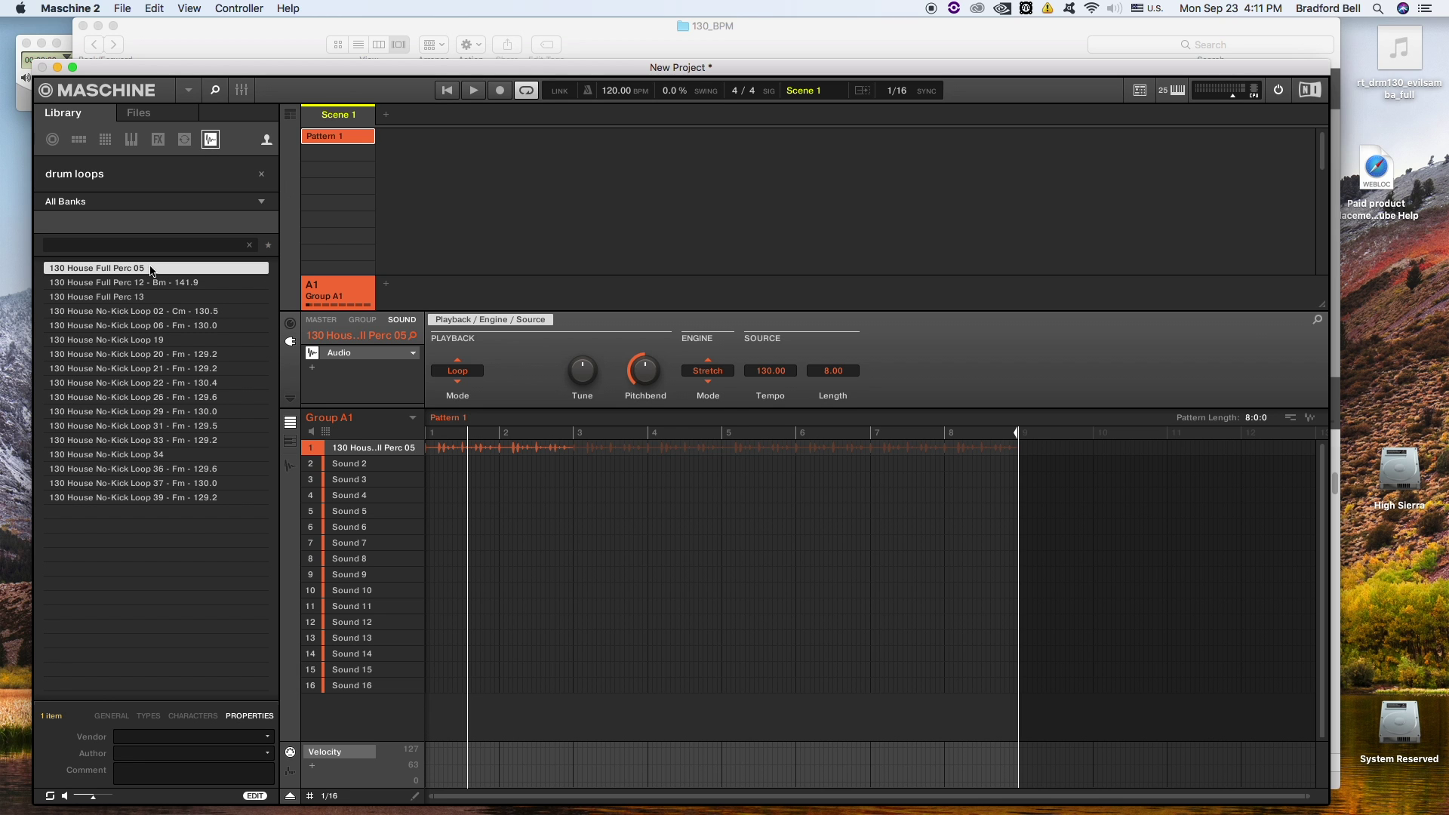
left_click(180, 738)
left_click(157, 662)
left_click(116, 717)
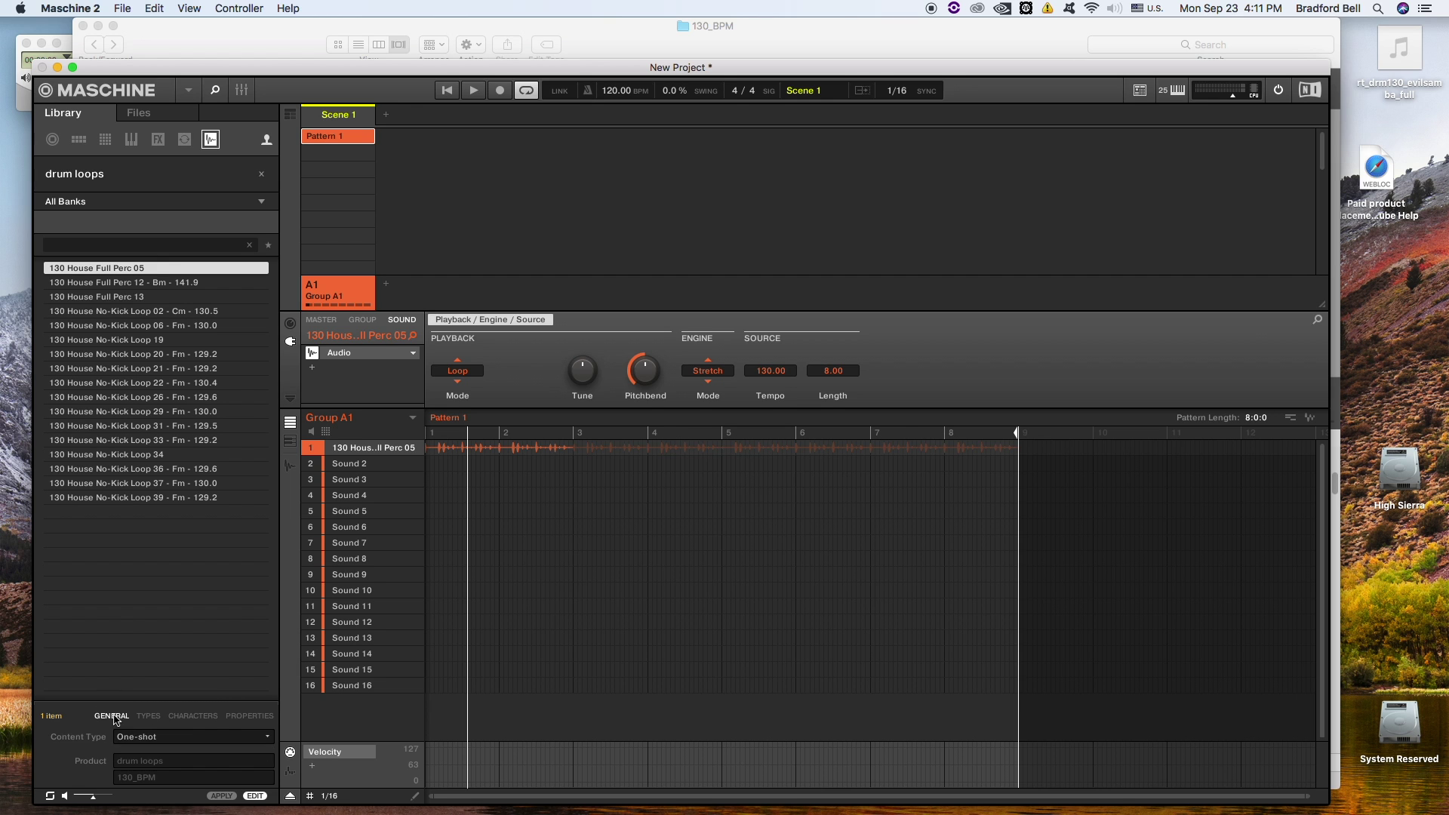
left_click(150, 739)
left_click(148, 772)
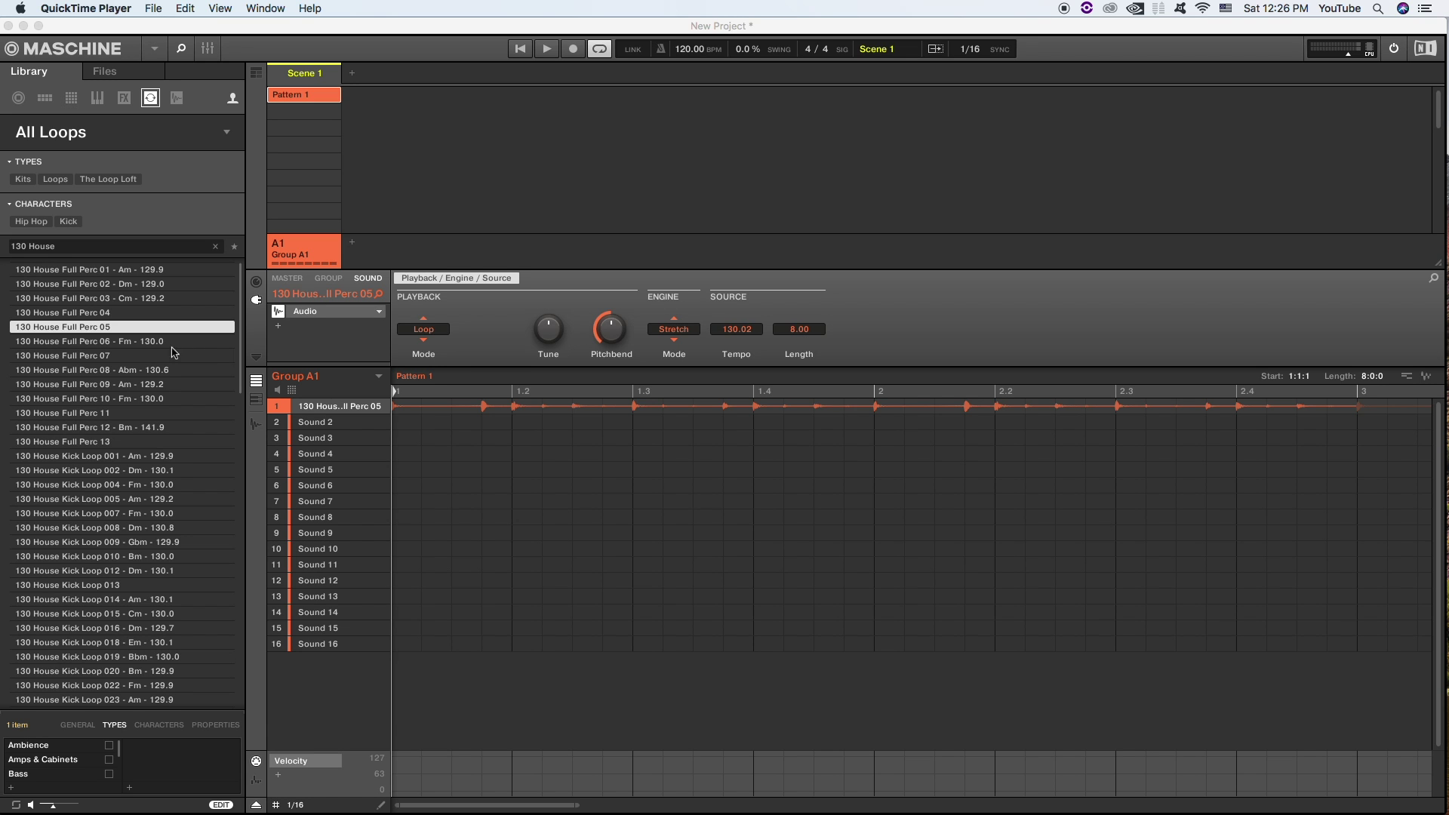
- Reveal the 130 House Full Perc 05 library entry's file in Finder
right_click(126, 330)
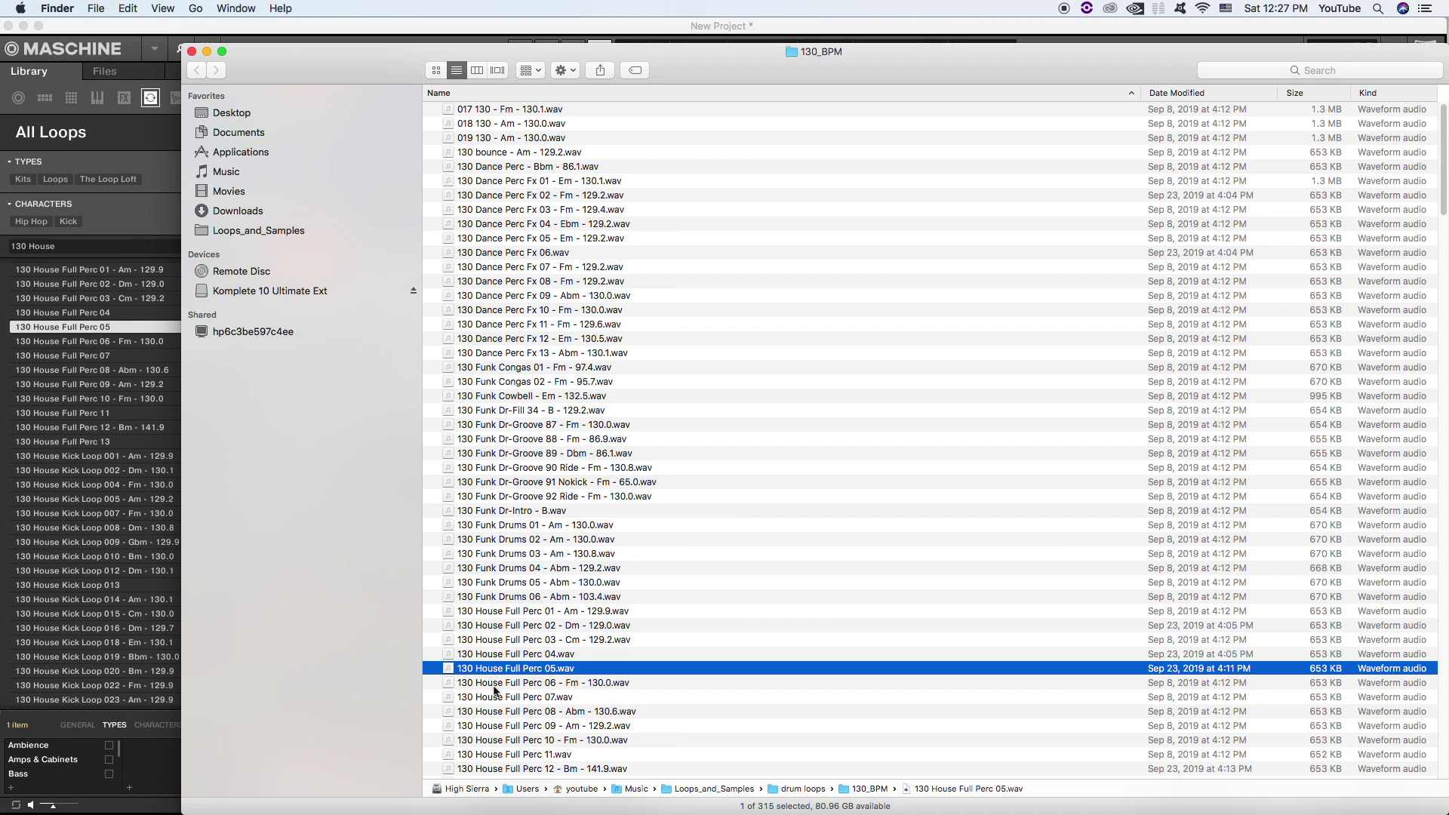
- Preview 130 House Full Perc 05.wav in QuickTime Player, then close it
double_click(448, 669)
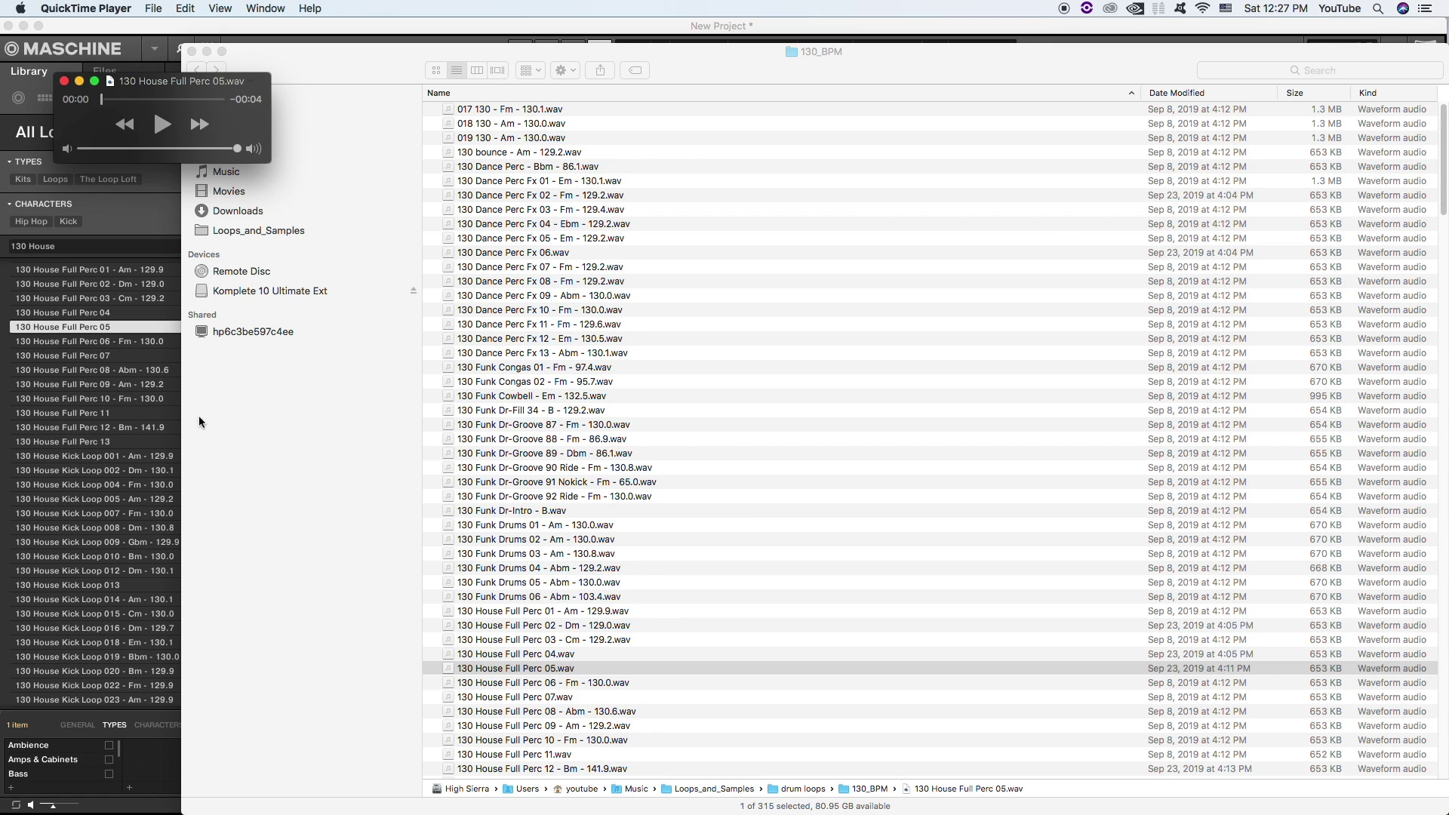
left_click(65, 81)
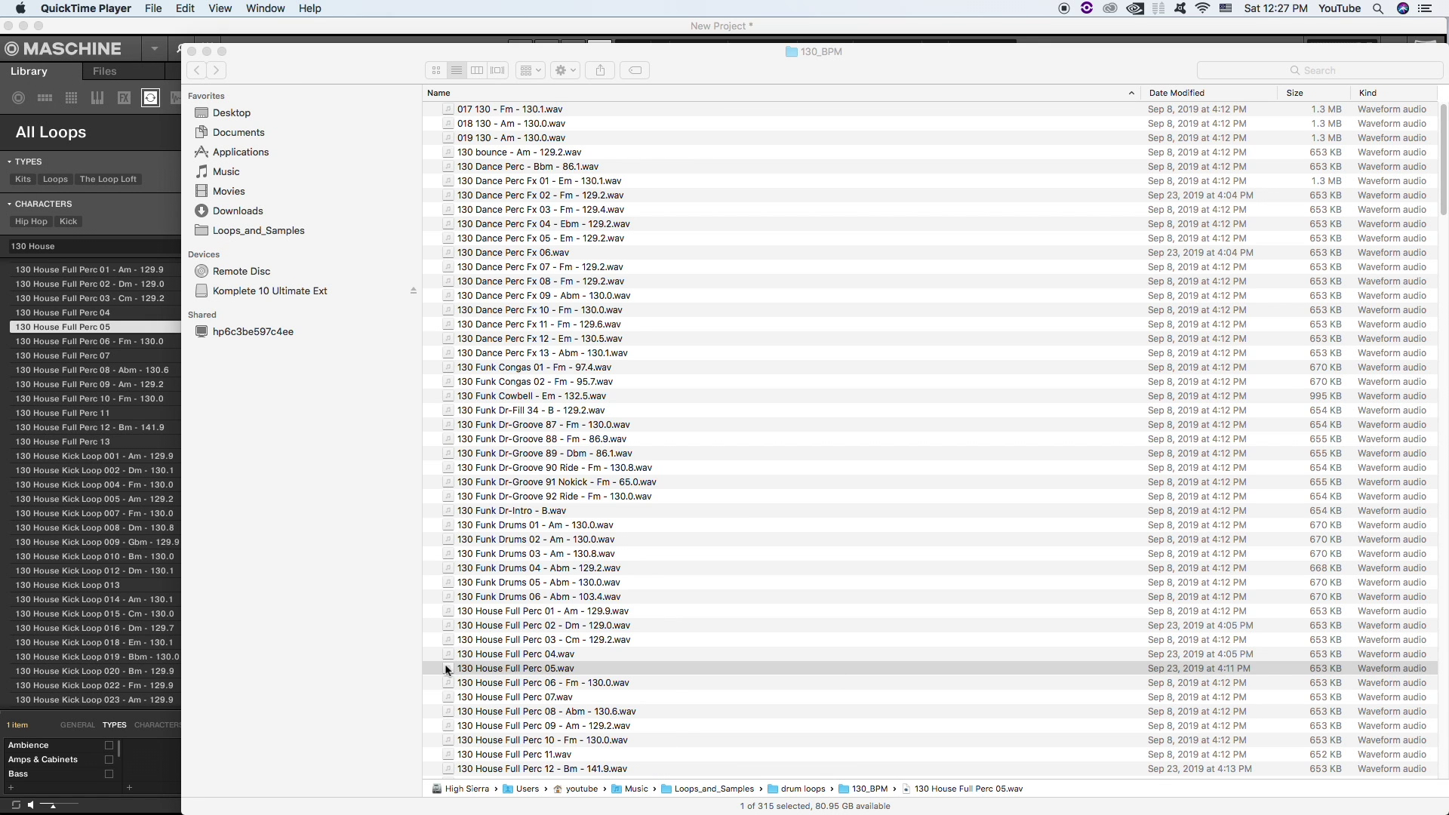
- Open the loop in QuickTime Player 7 and confirm its 16-bit stereo 44.100 kHz format
left_click_drag(446, 669, 759, 797)
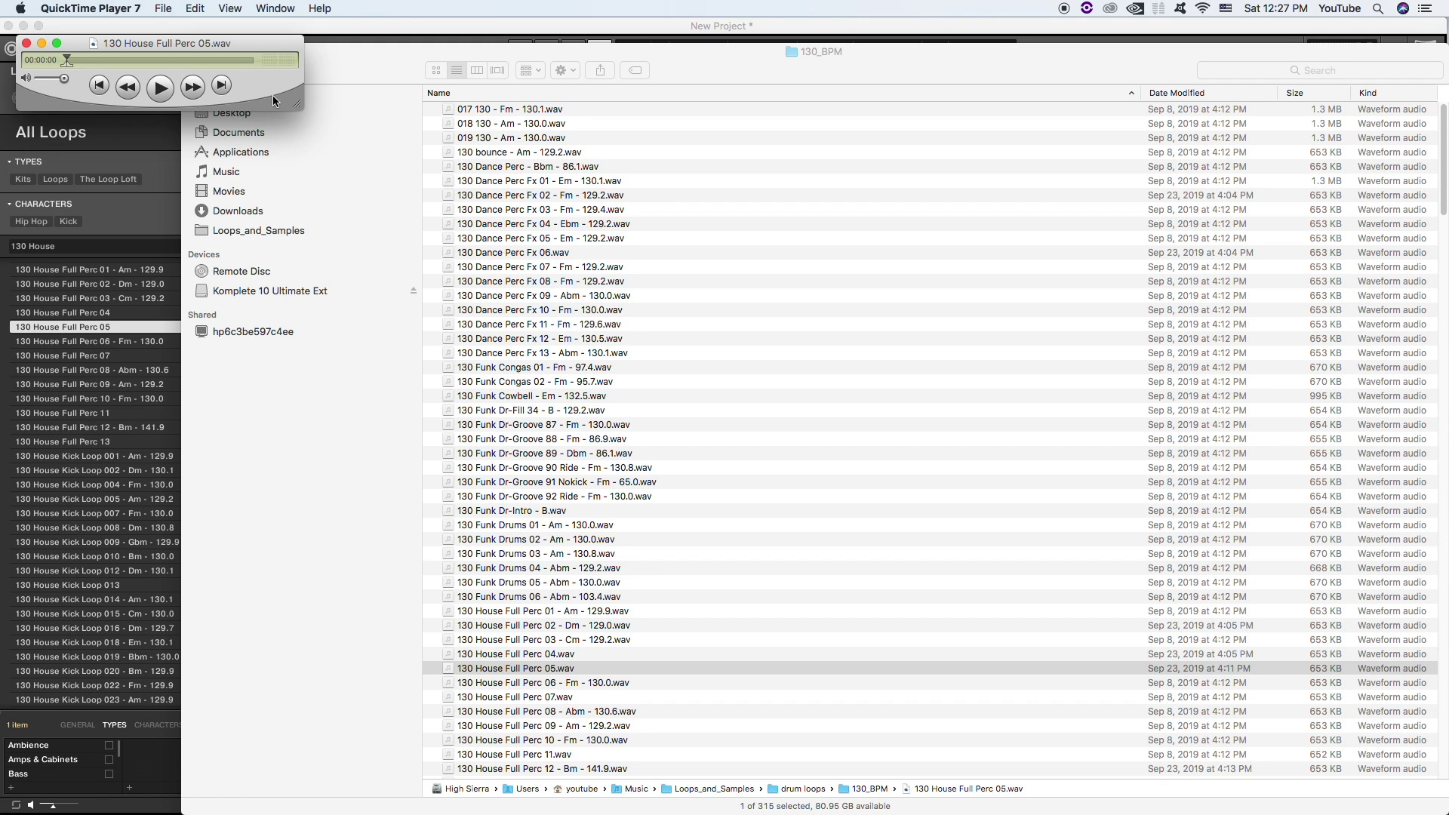
key("super+i")
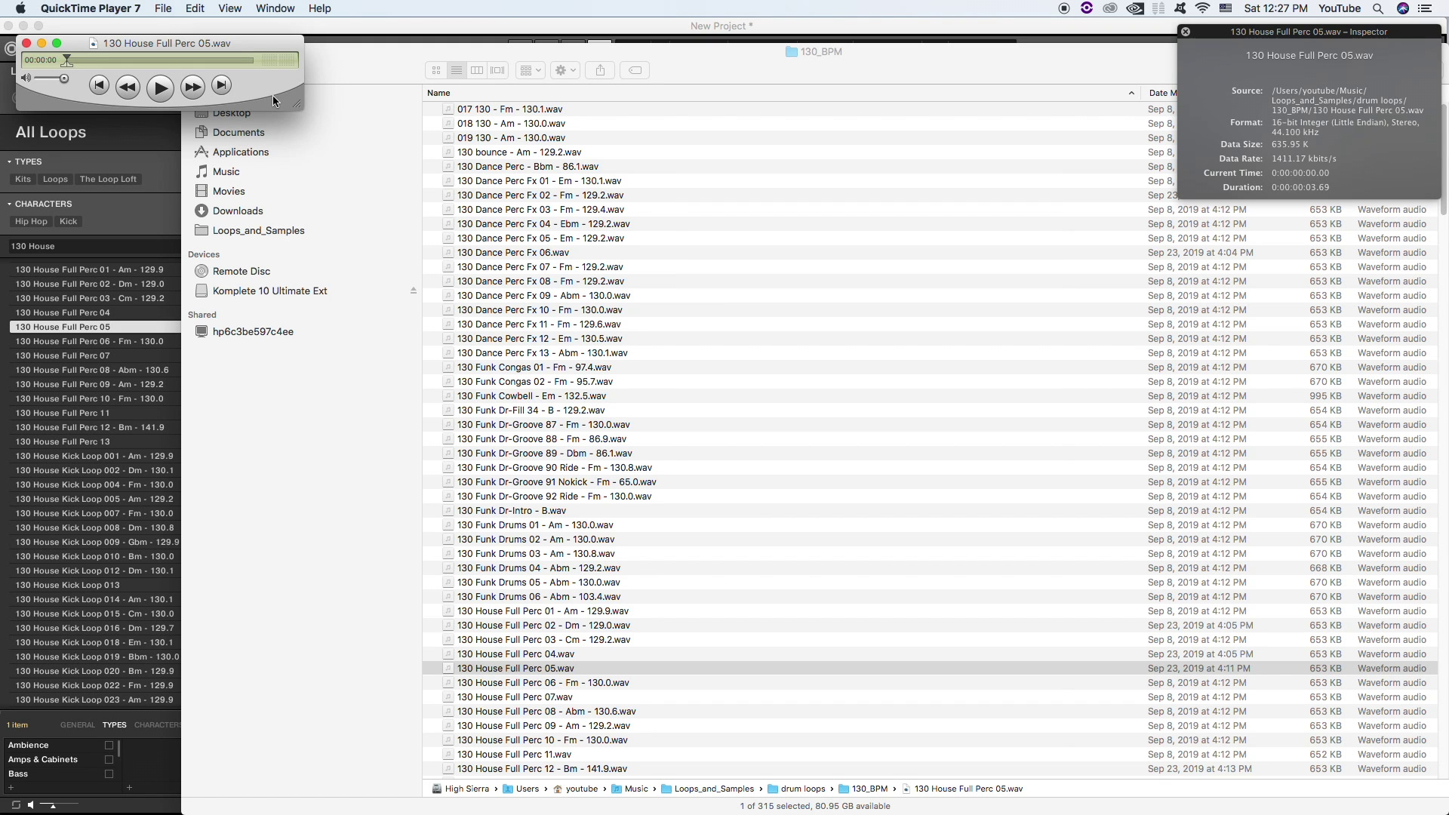
left_click_drag(1241, 32, 678, 73)
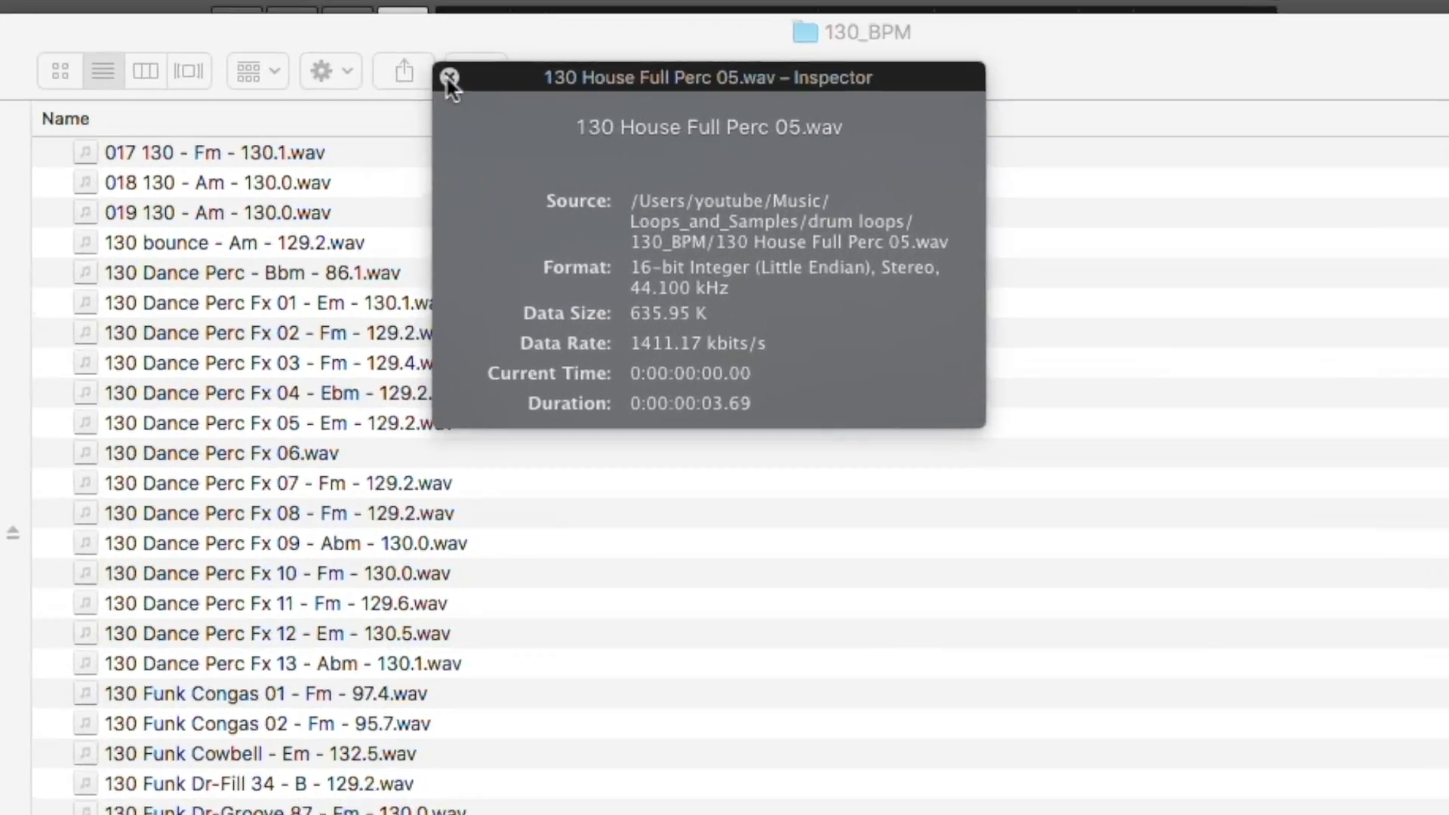
left_click(553, 75)
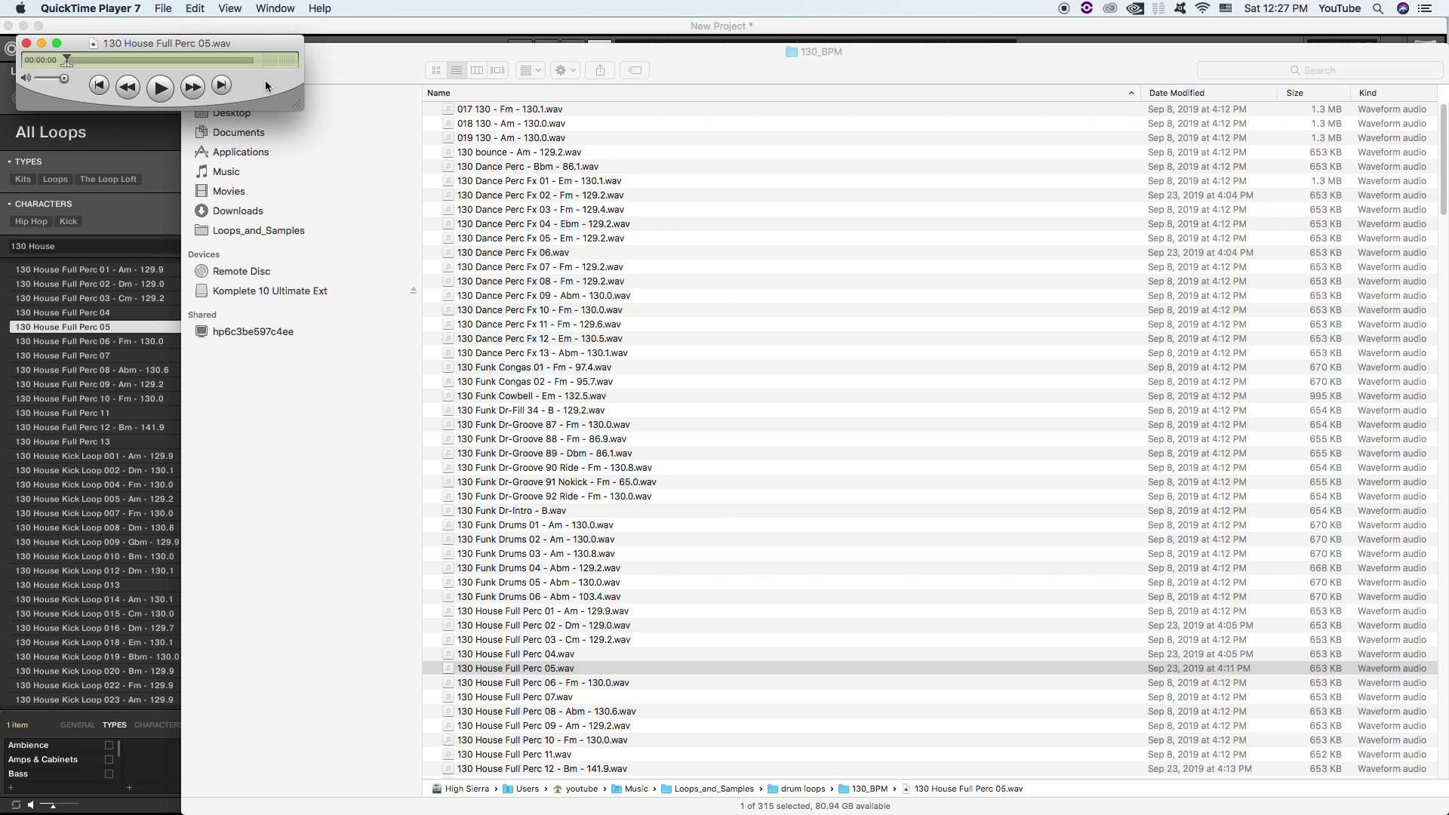
- Set up a Wave sound export of the loop using 44.1 kHz 16 bit Stereo
left_click(159, 8)
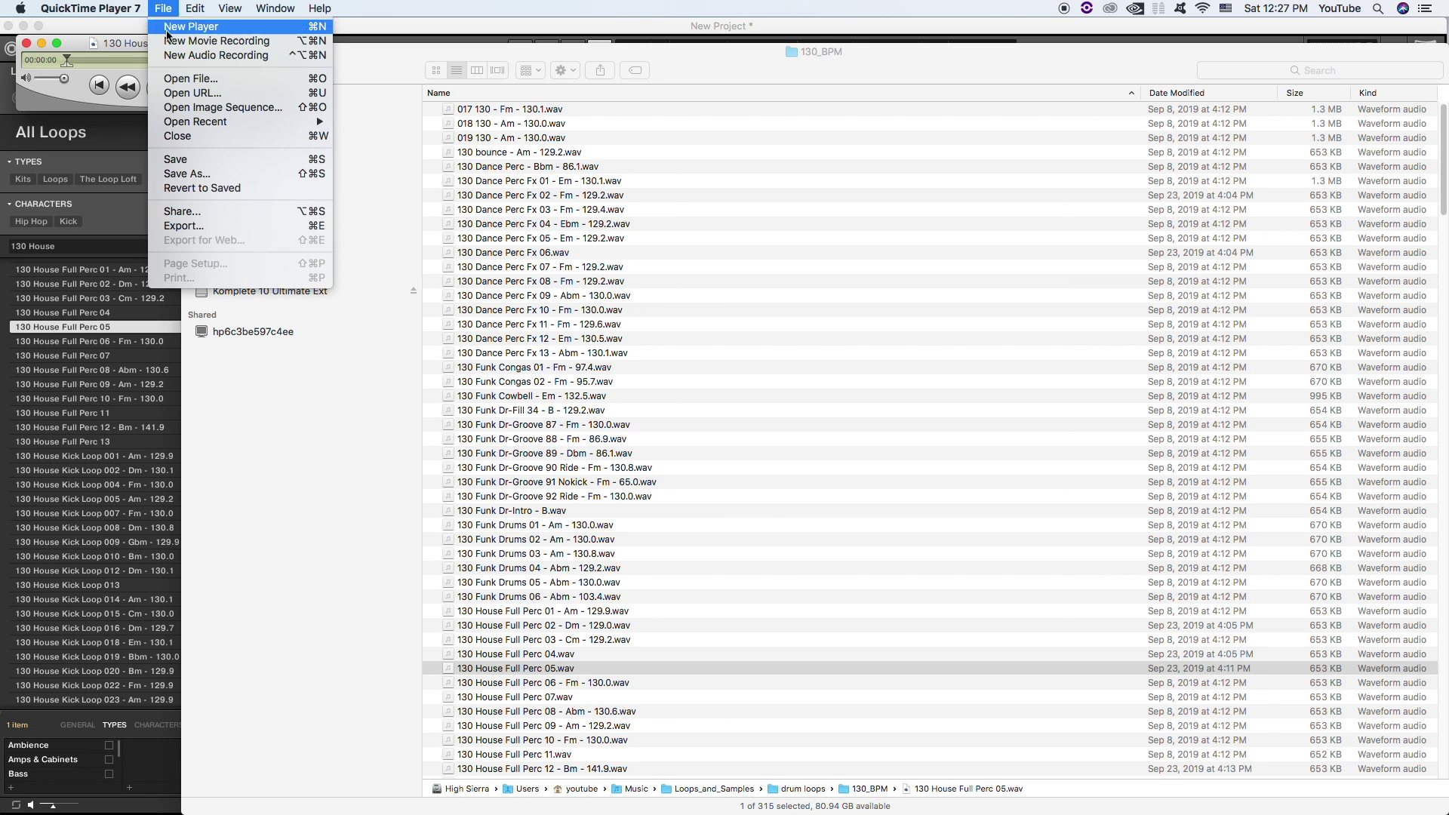
left_click(229, 225)
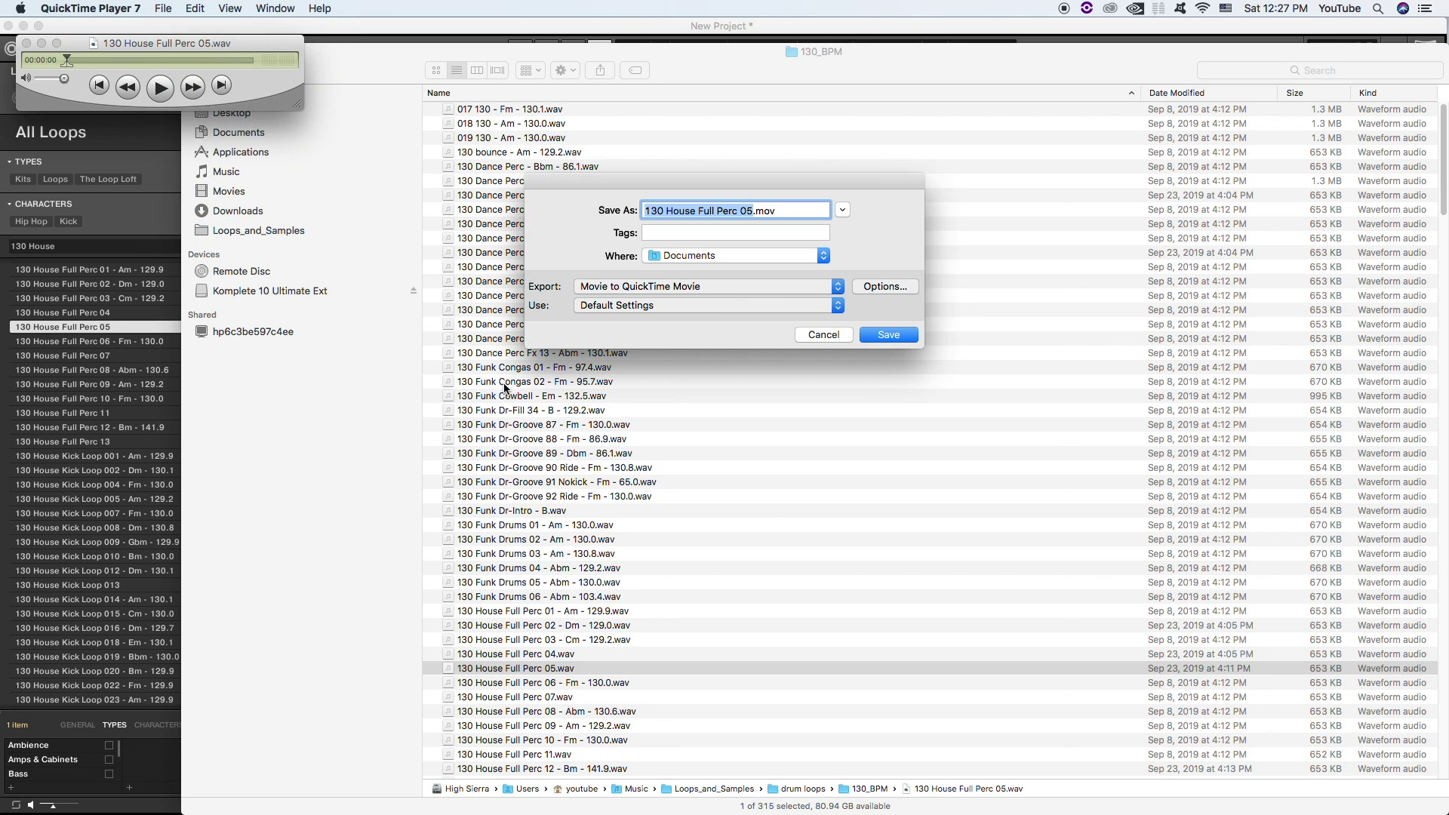
left_click(684, 287)
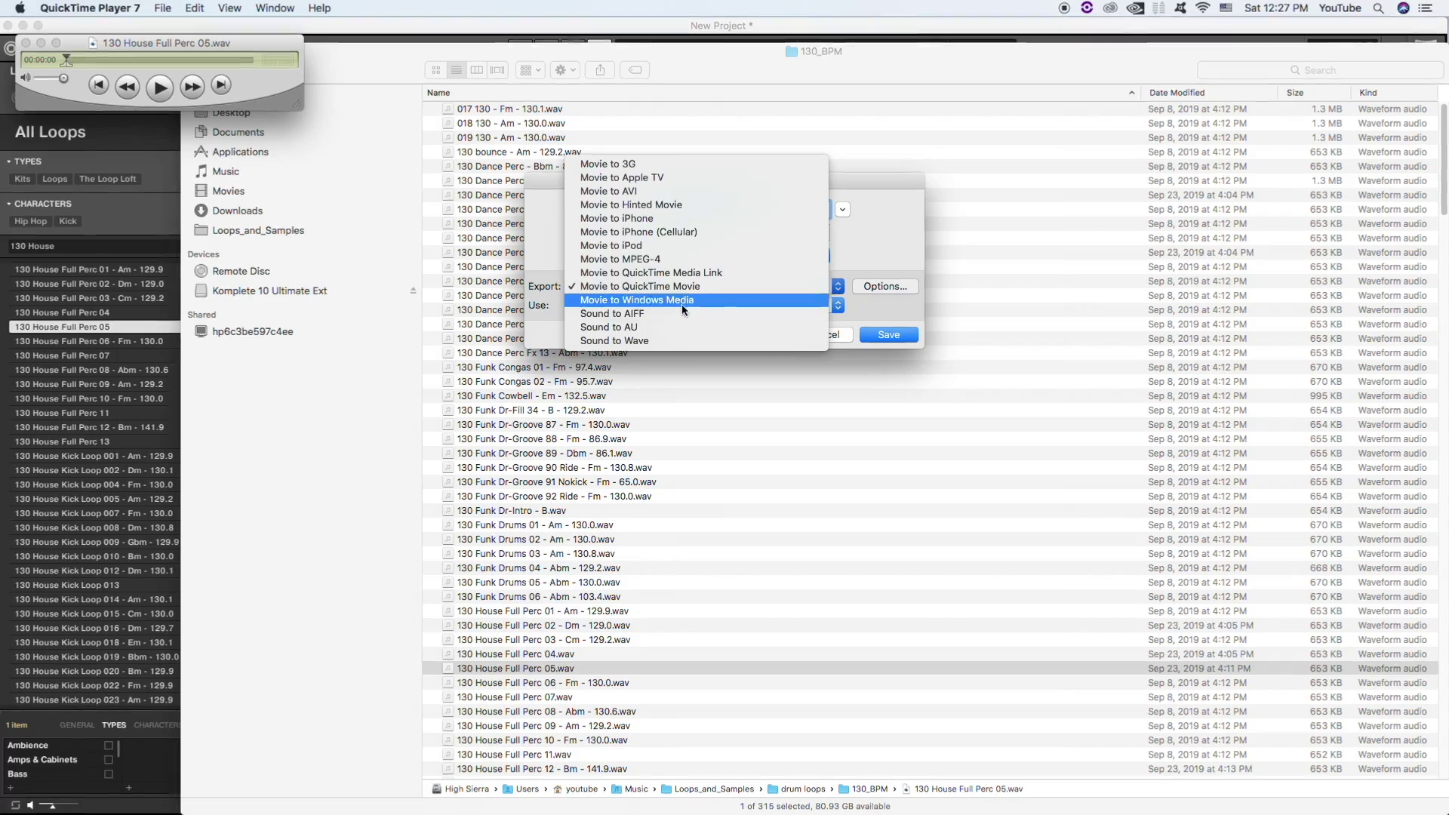
left_click(684, 341)
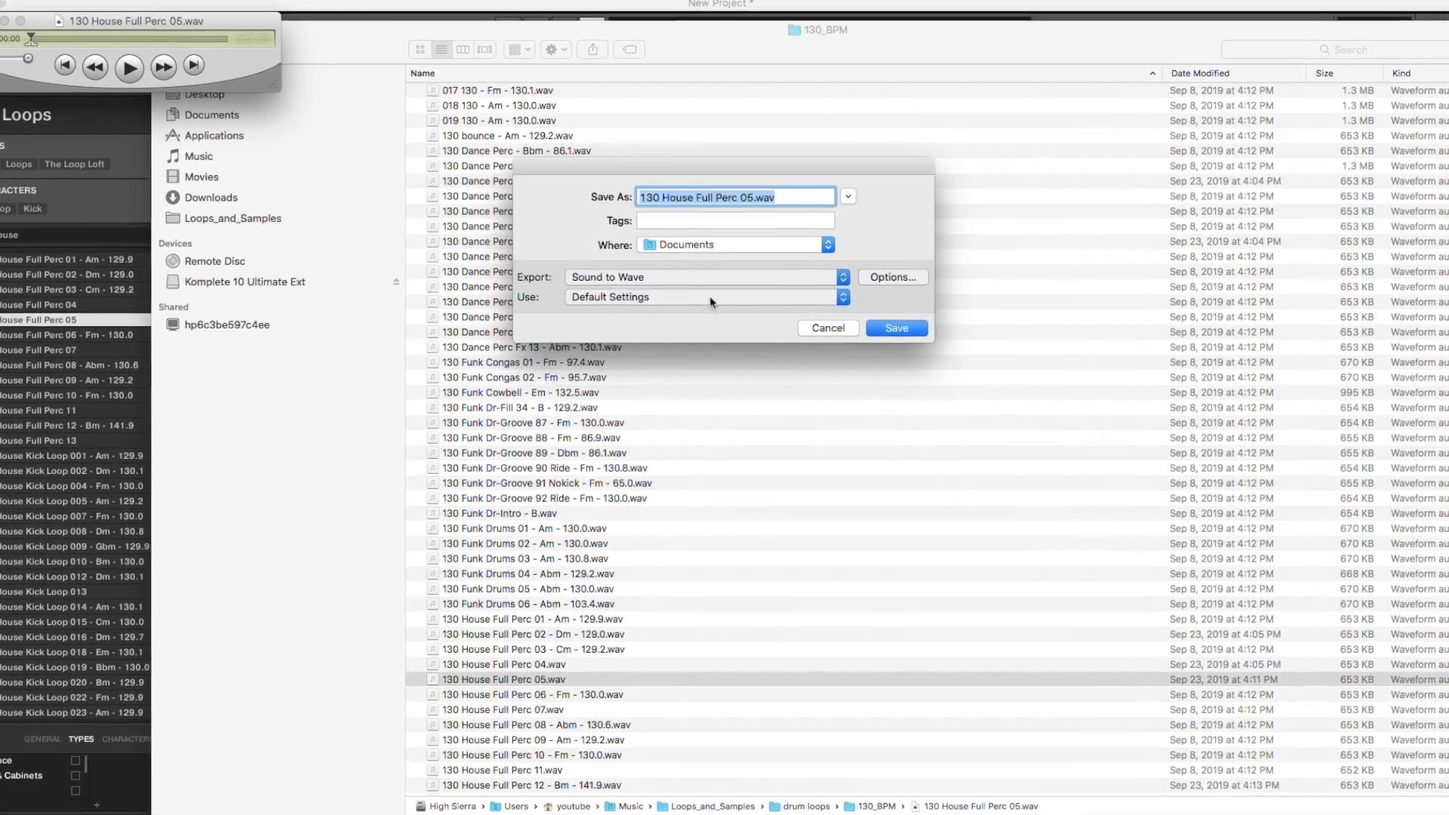
left_click(714, 300)
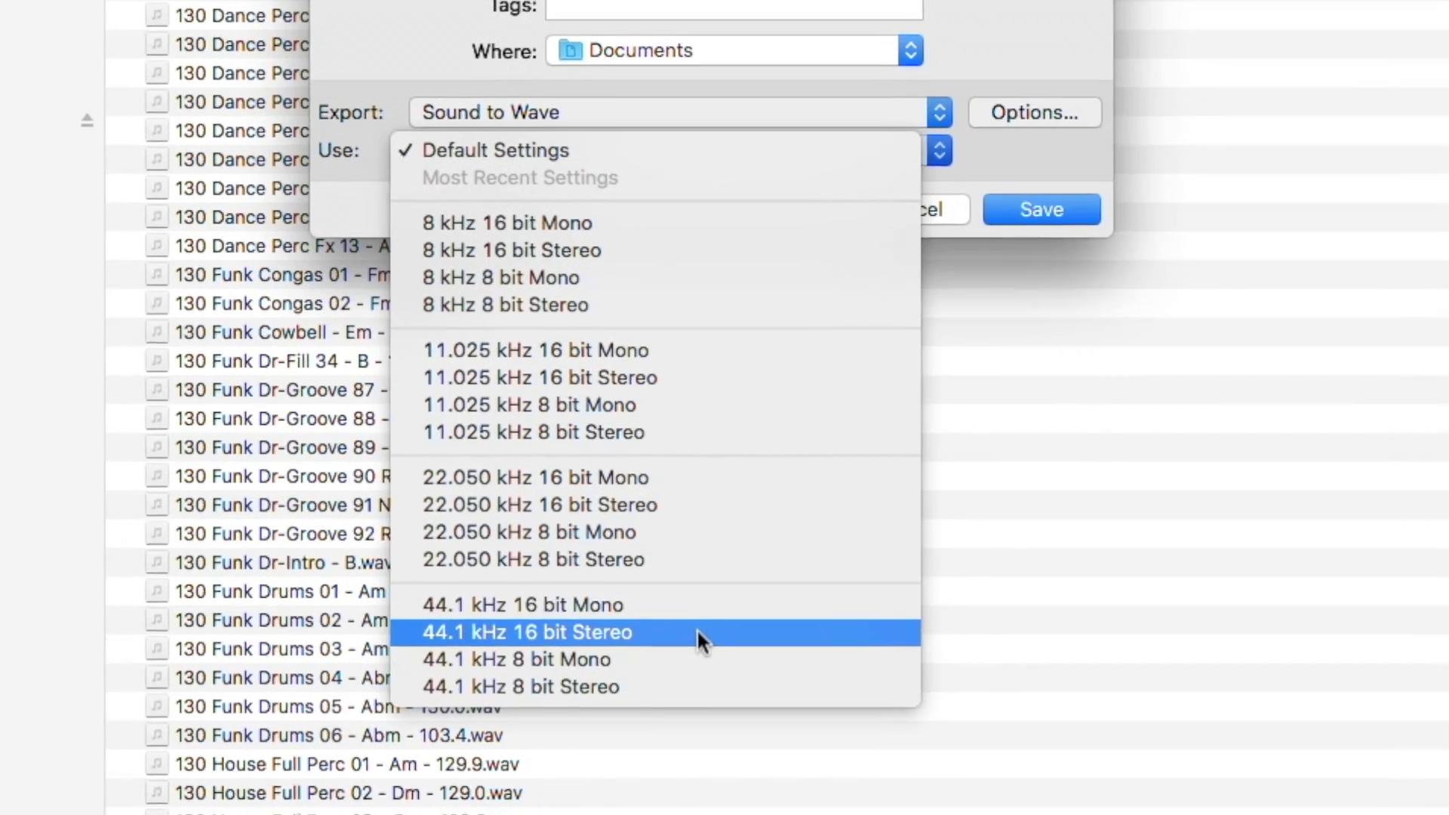
left_click(695, 642)
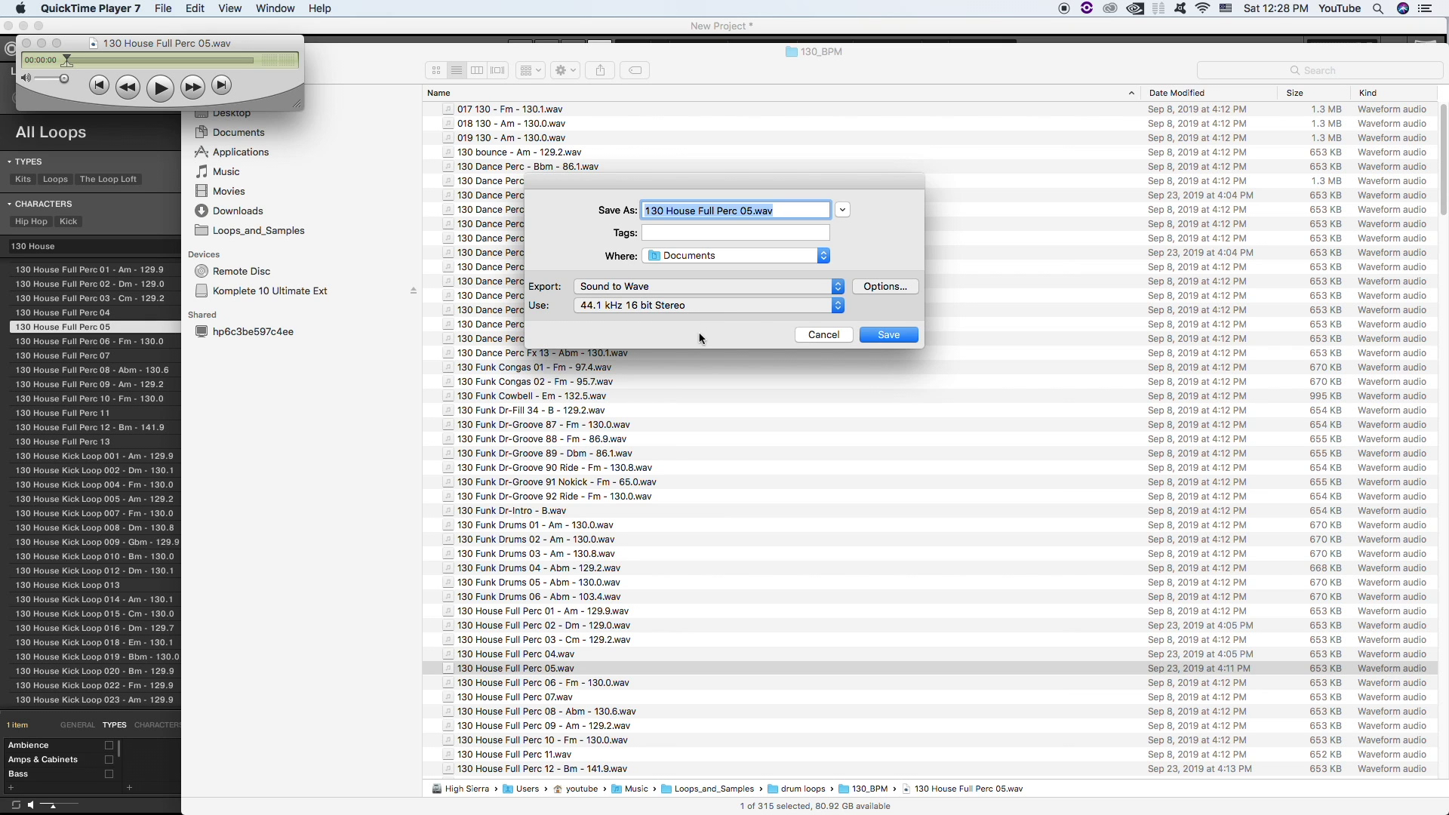
- Save the export as 130 House Full Perc 05.wav on the Desktop and close the player
left_click(842, 210)
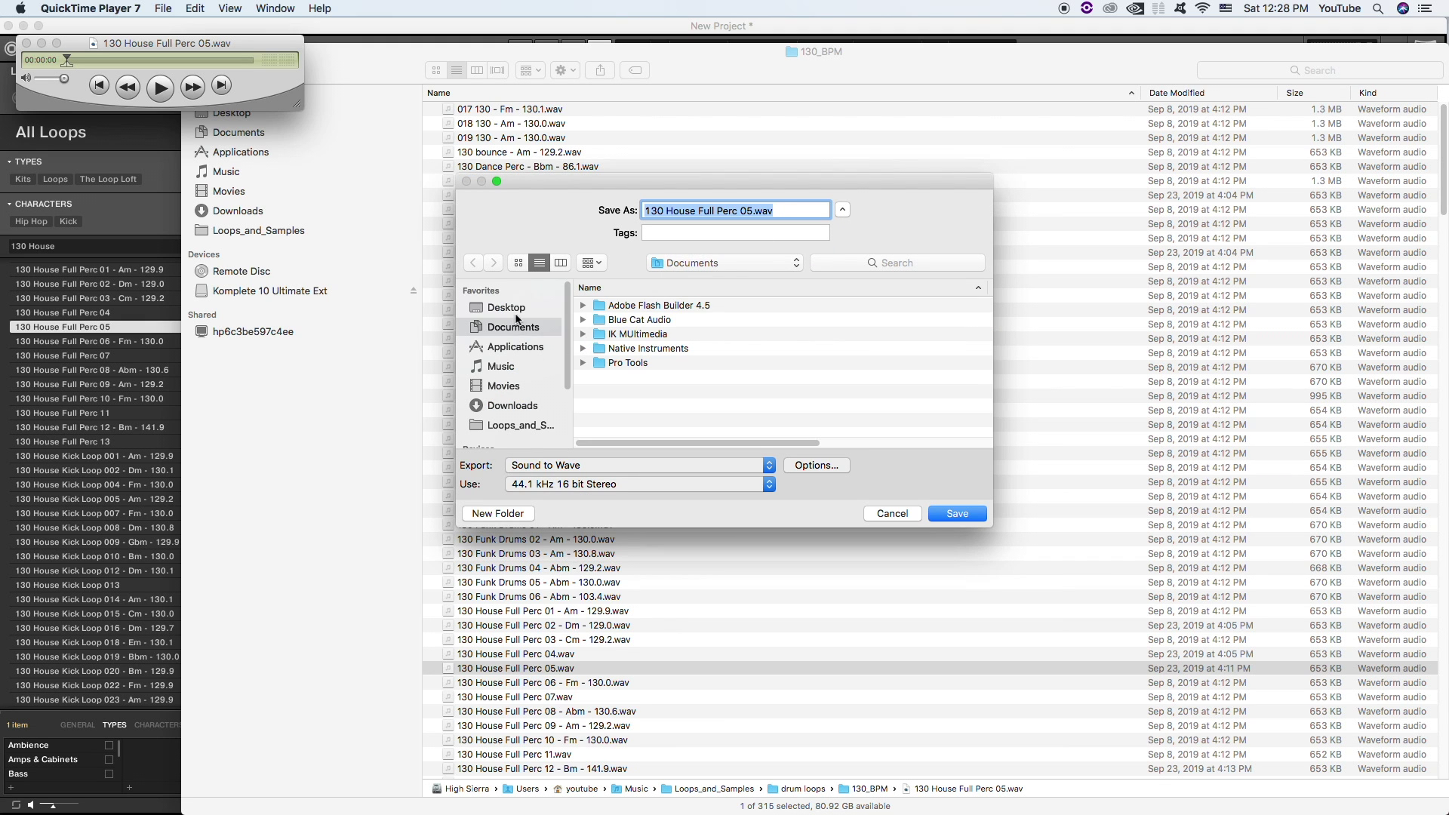
left_click(517, 310)
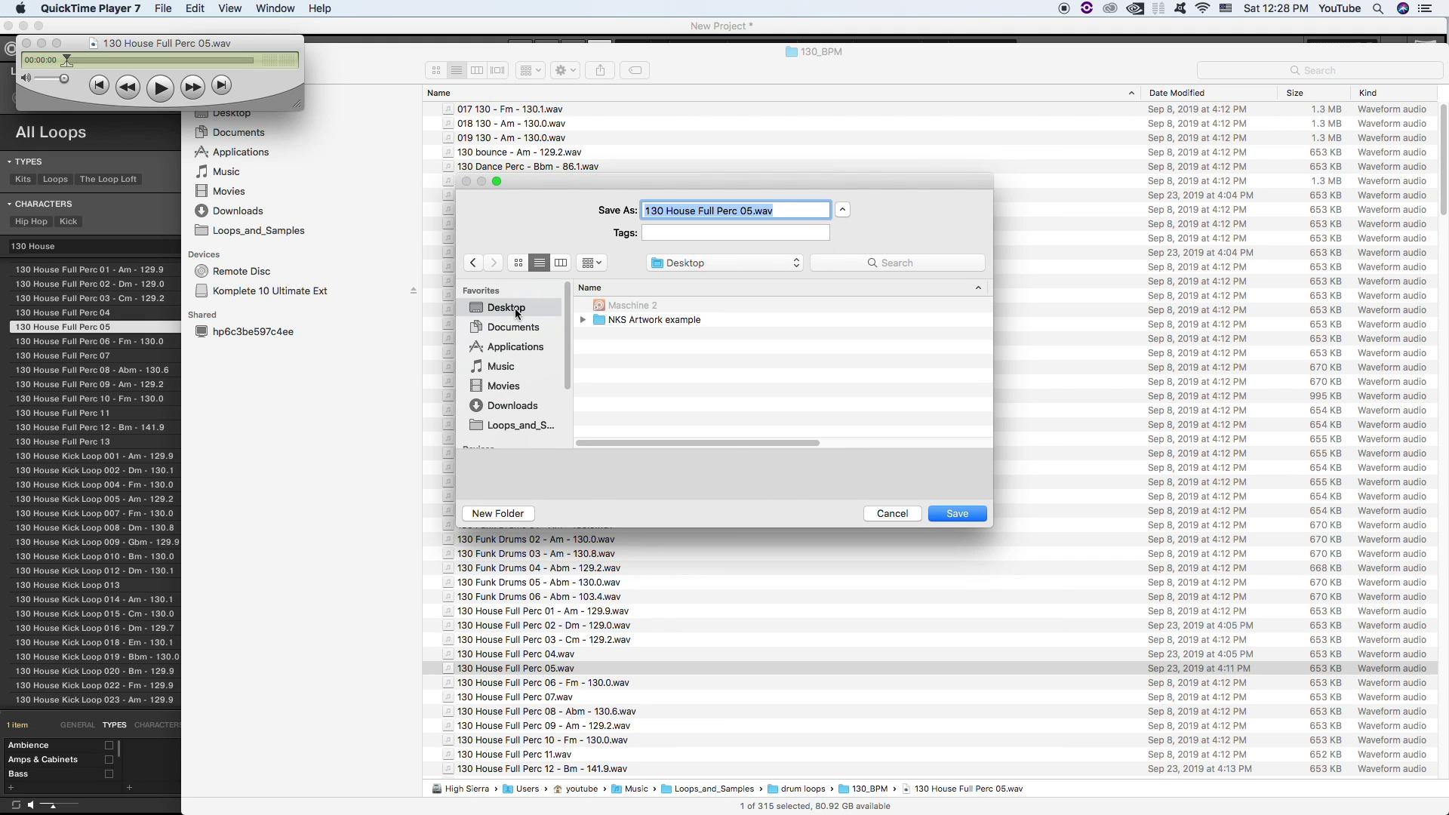
left_click(957, 514)
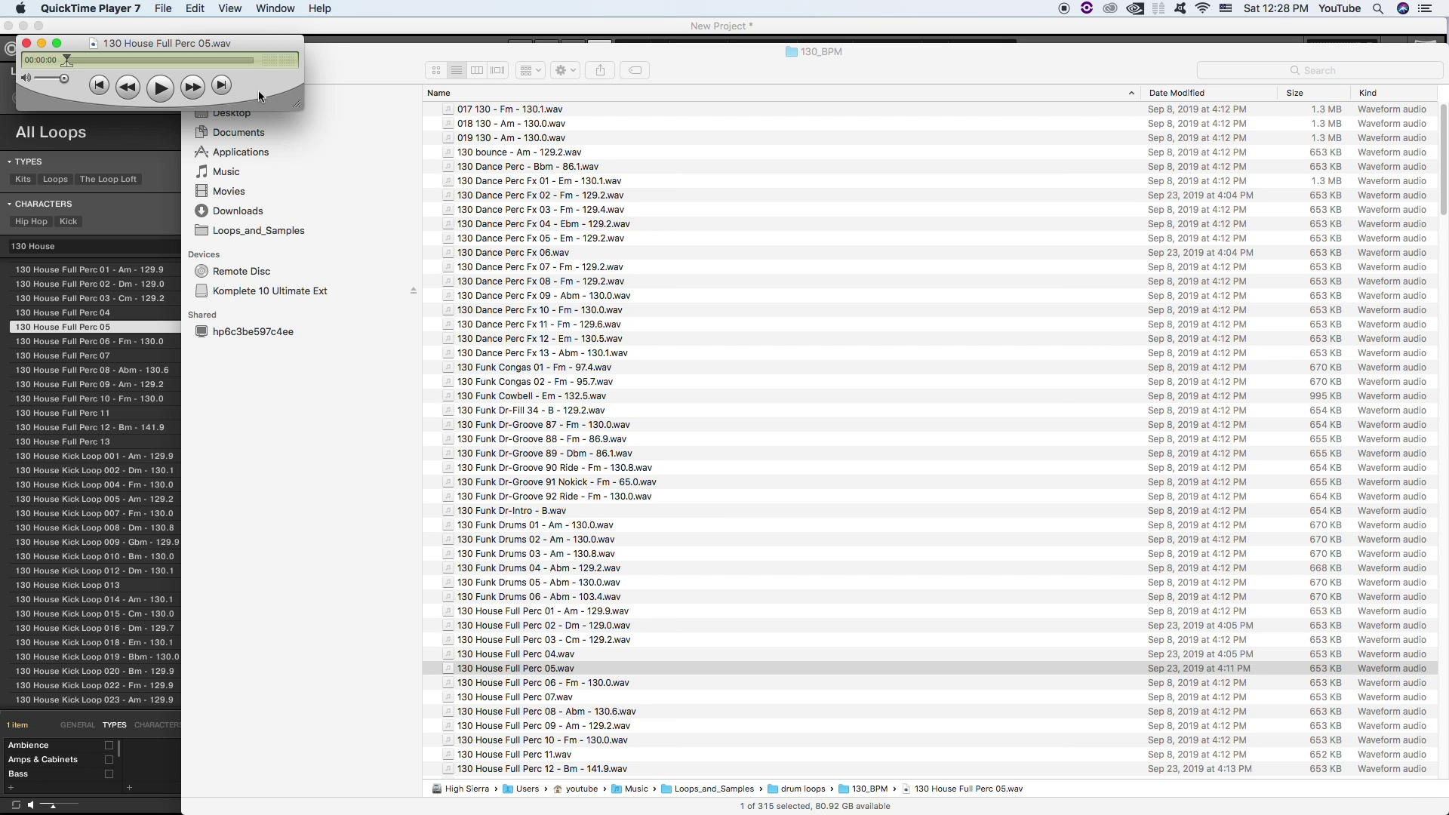
key("super+w")
- Open a second Finder window showing the Desktop beside the 130_BPM folder
left_click_drag(728, 61, 491, 26)
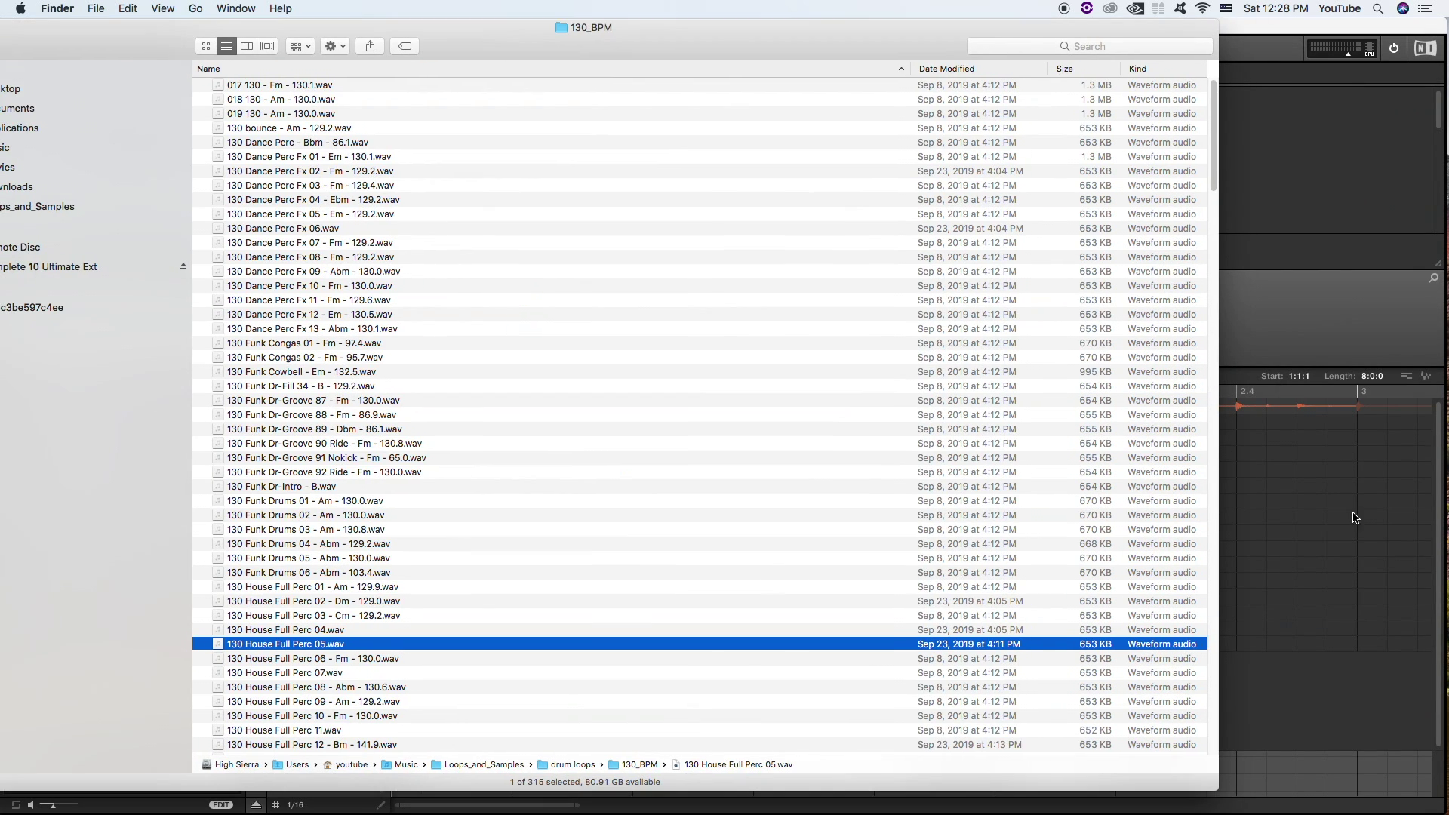
key("super+n")
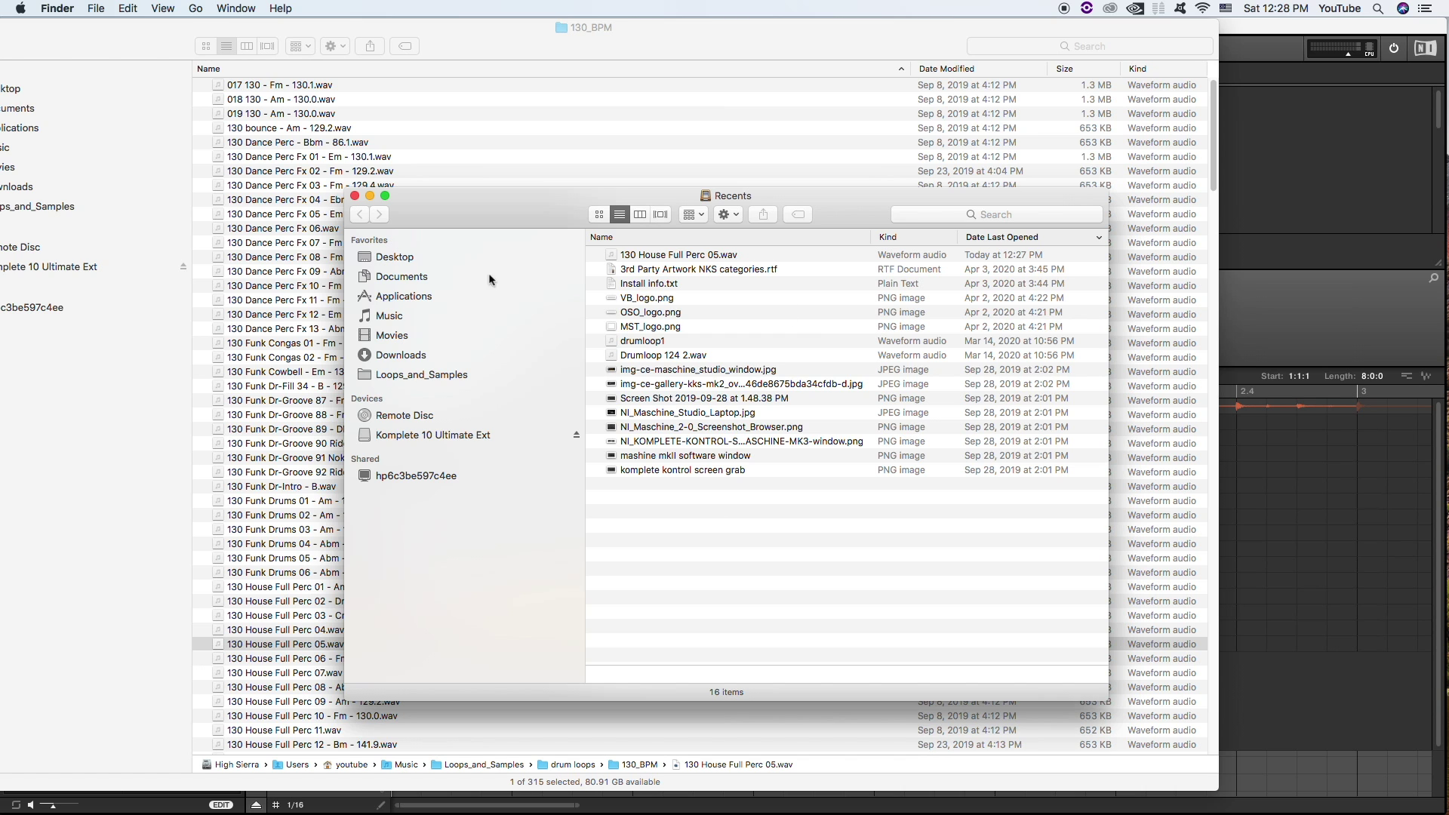
left_click(420, 258)
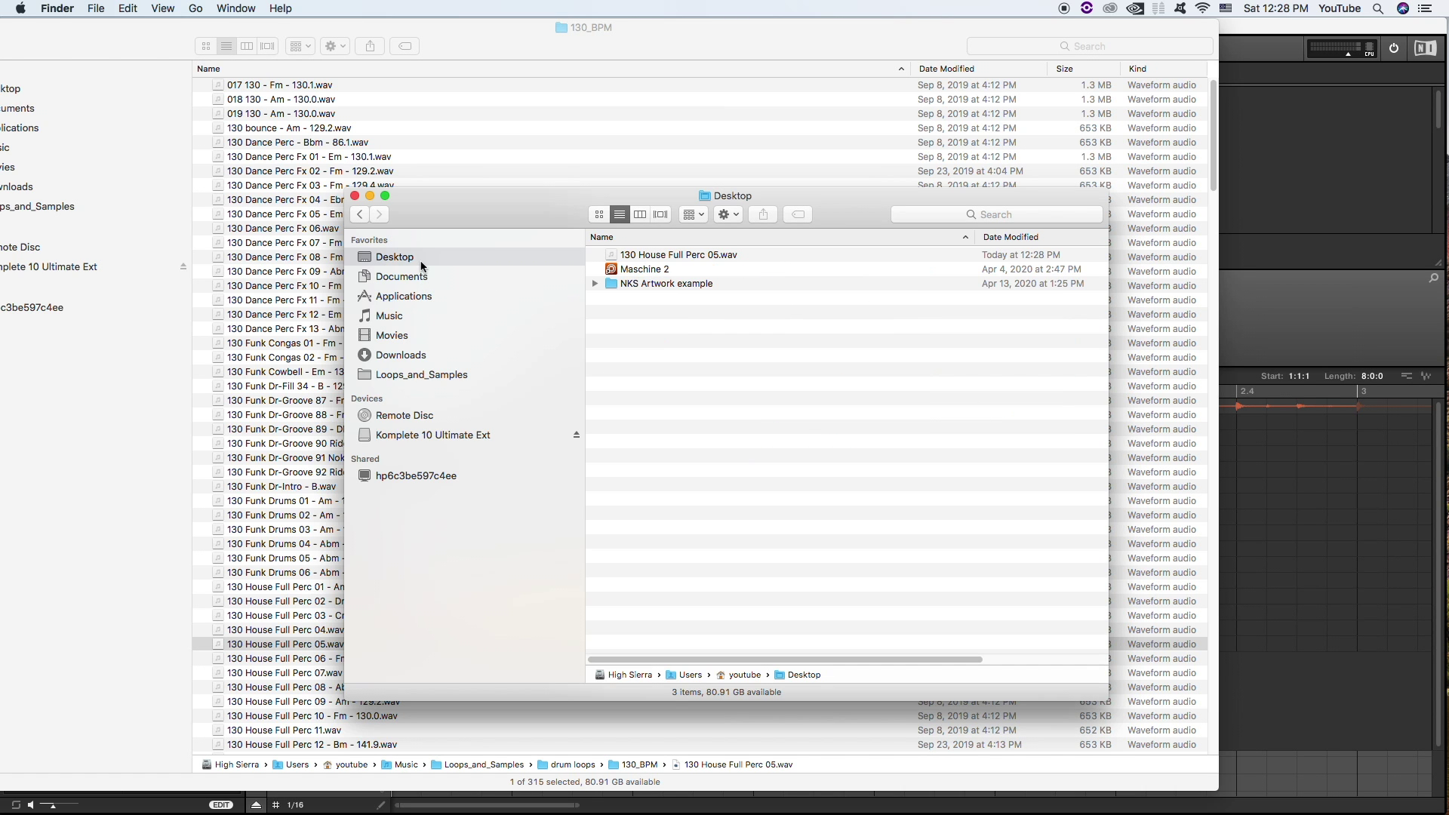
left_click_drag(525, 207, 784, 190)
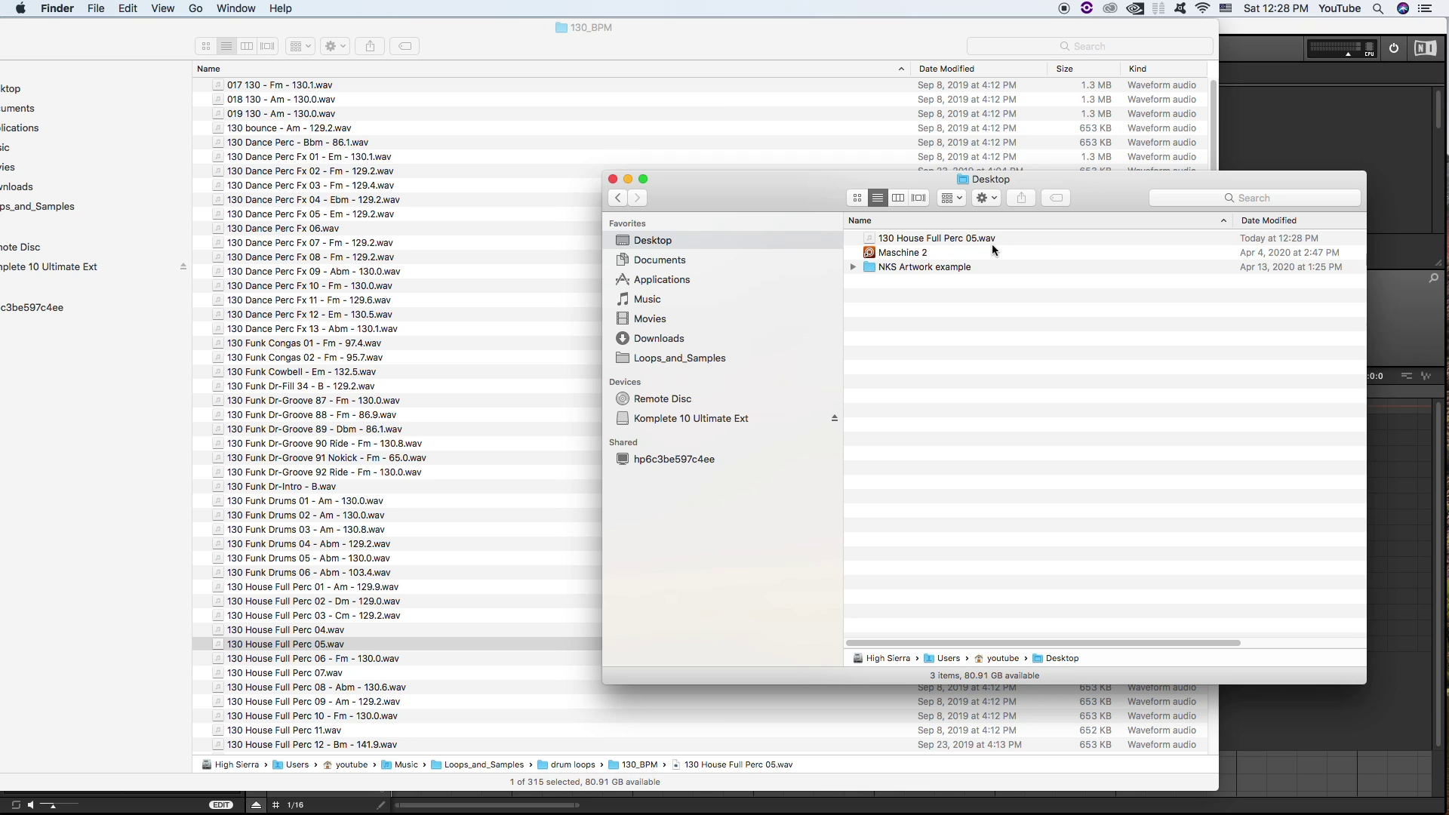
- Inspect the exported WAV's info, confirming 2 channels, 44,100 Hz, 16 bits per sample
left_click(947, 240)
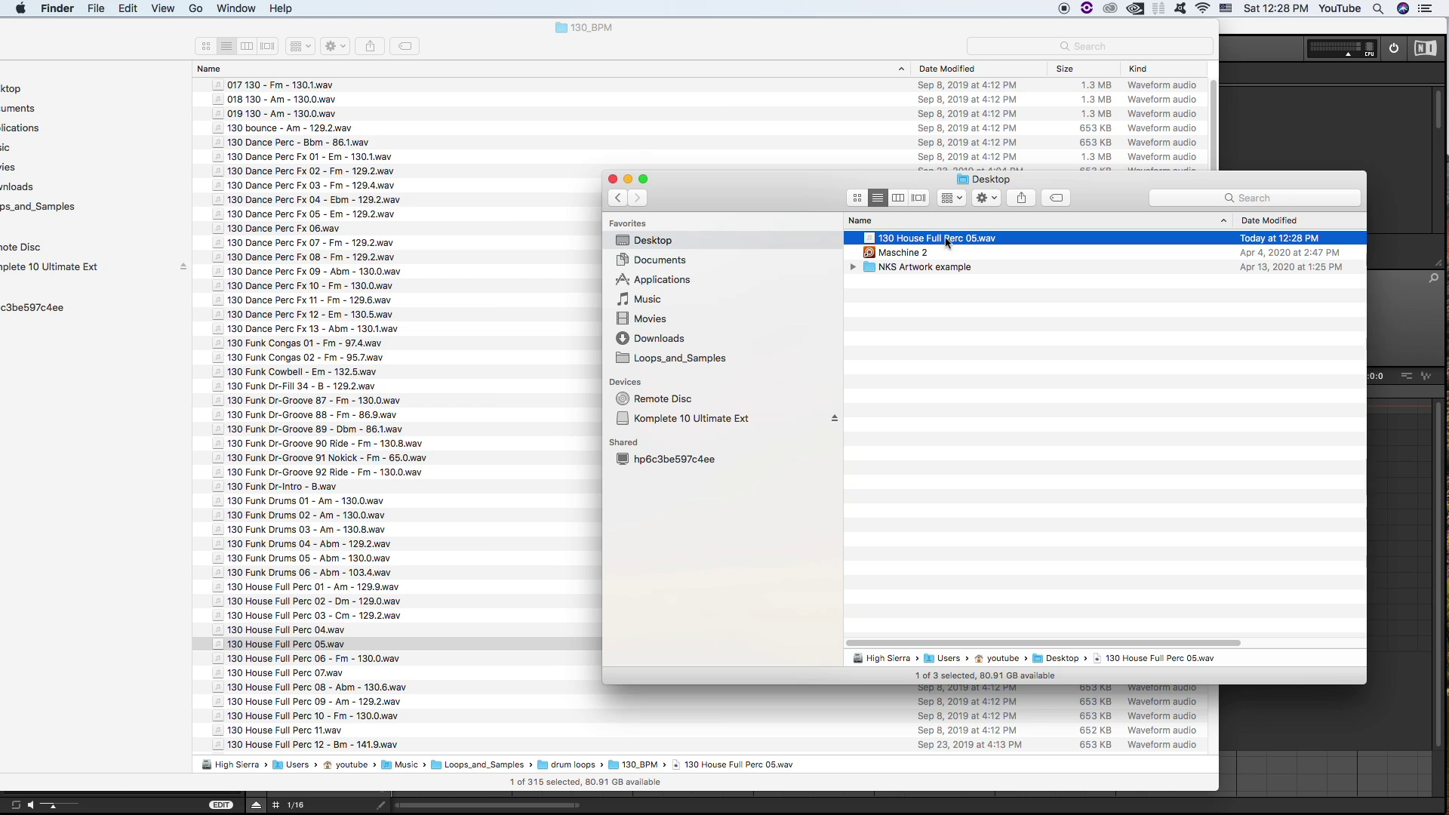
key("super+i")
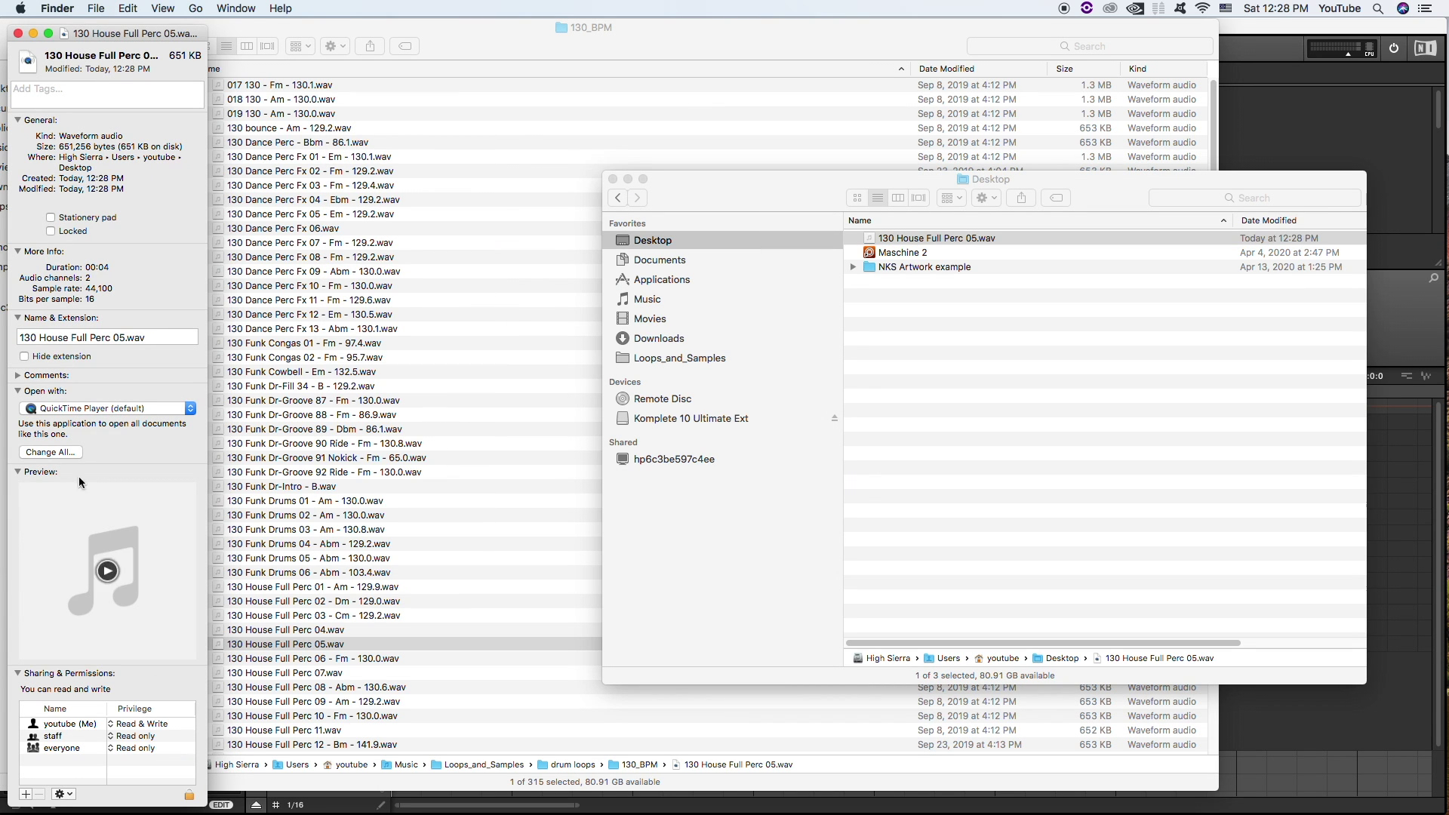
left_click(24, 357)
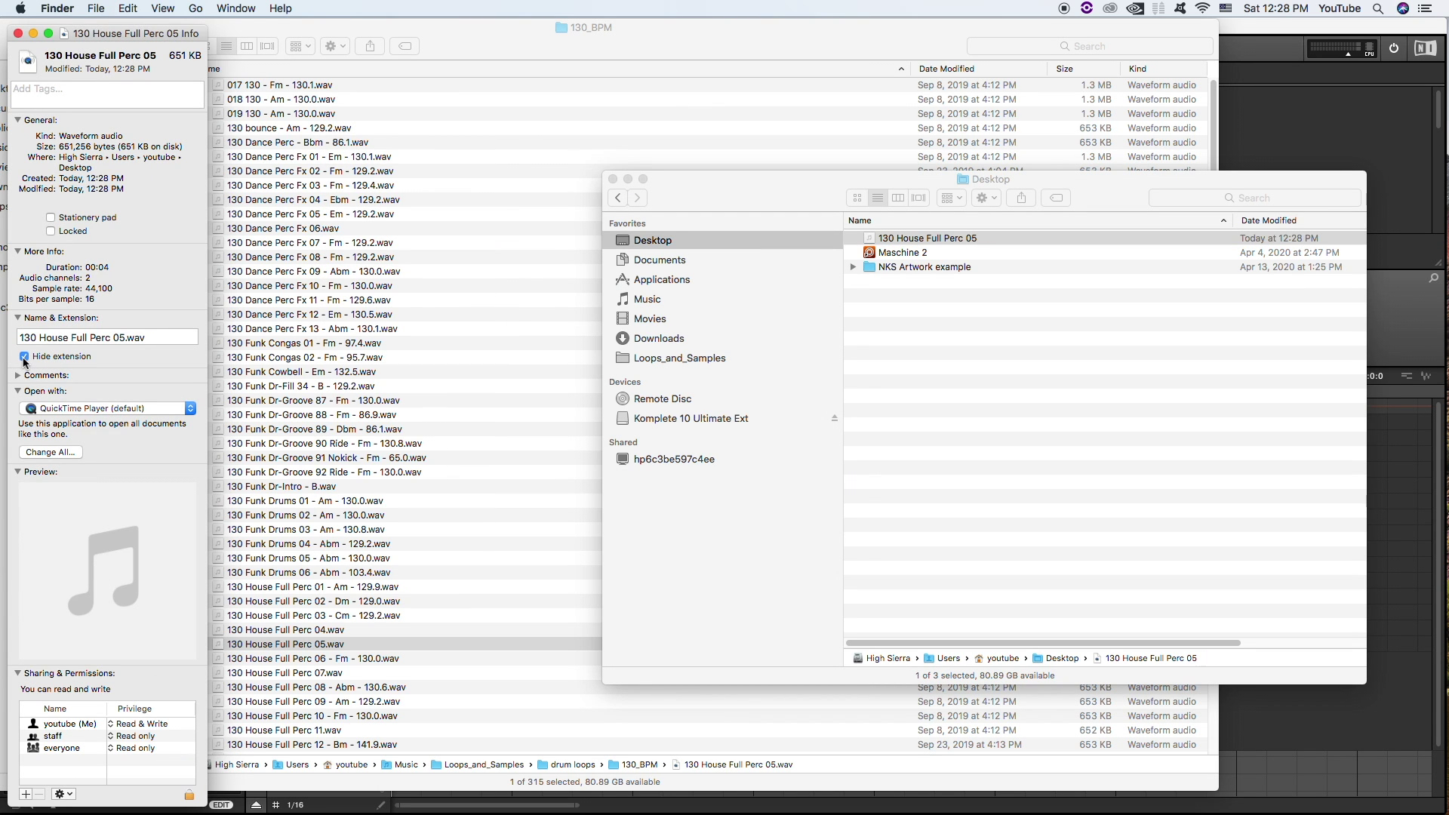
left_click(25, 358)
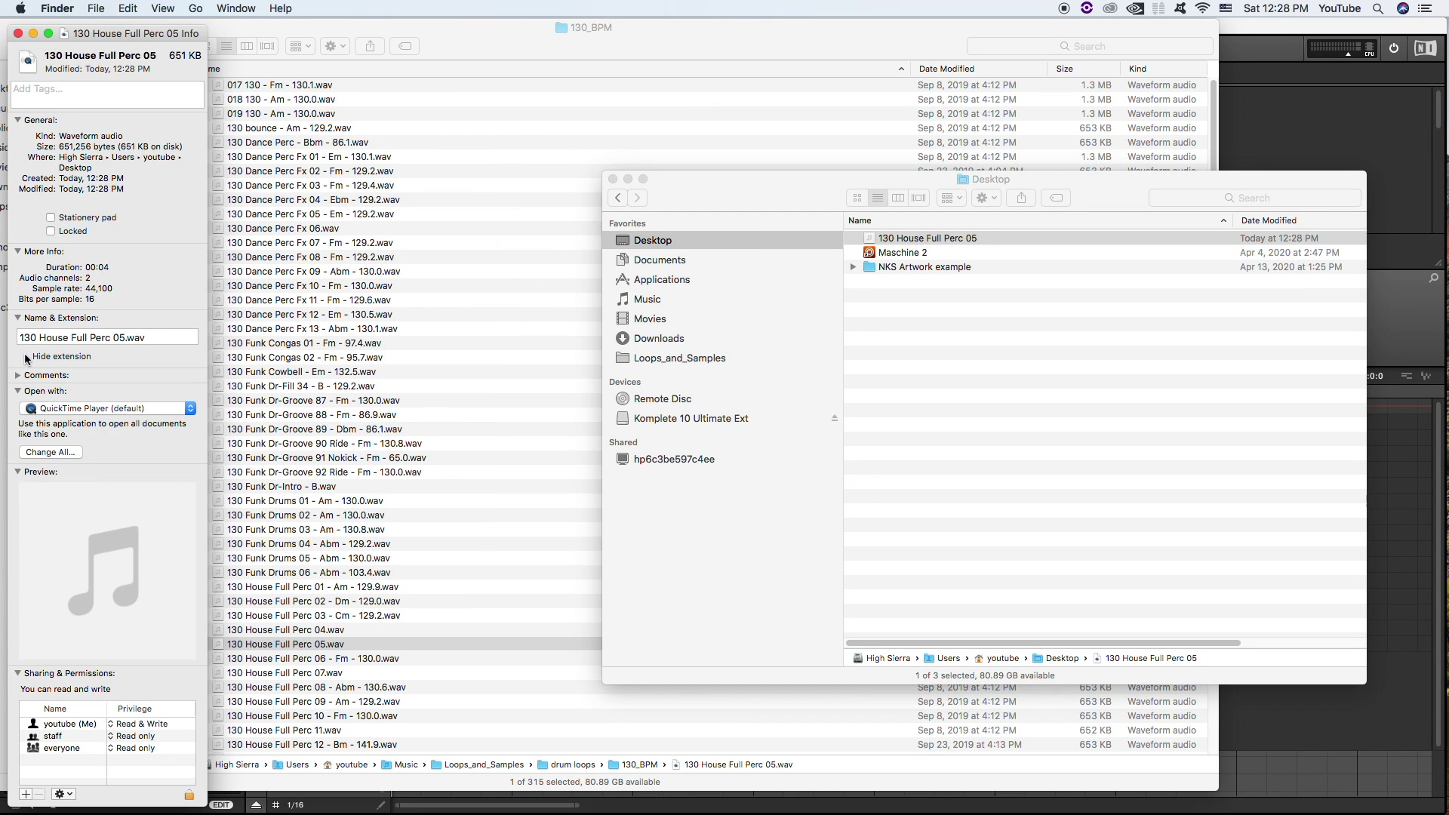
- Replace the old loop in 130_BPM with the Desktop copy and switch back to Maschine 2
left_click(19, 34)
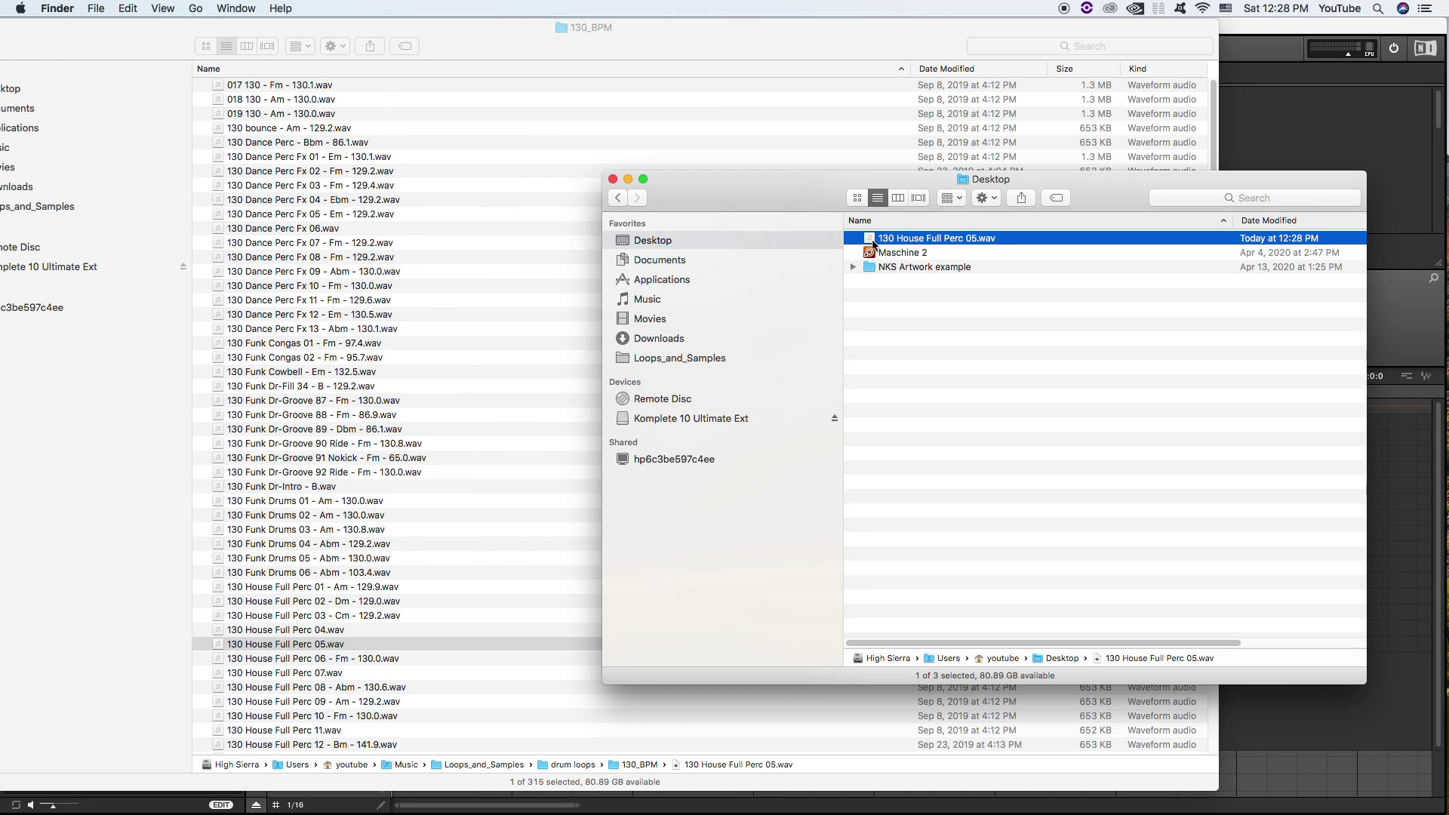
left_click_drag(873, 243, 538, 374)
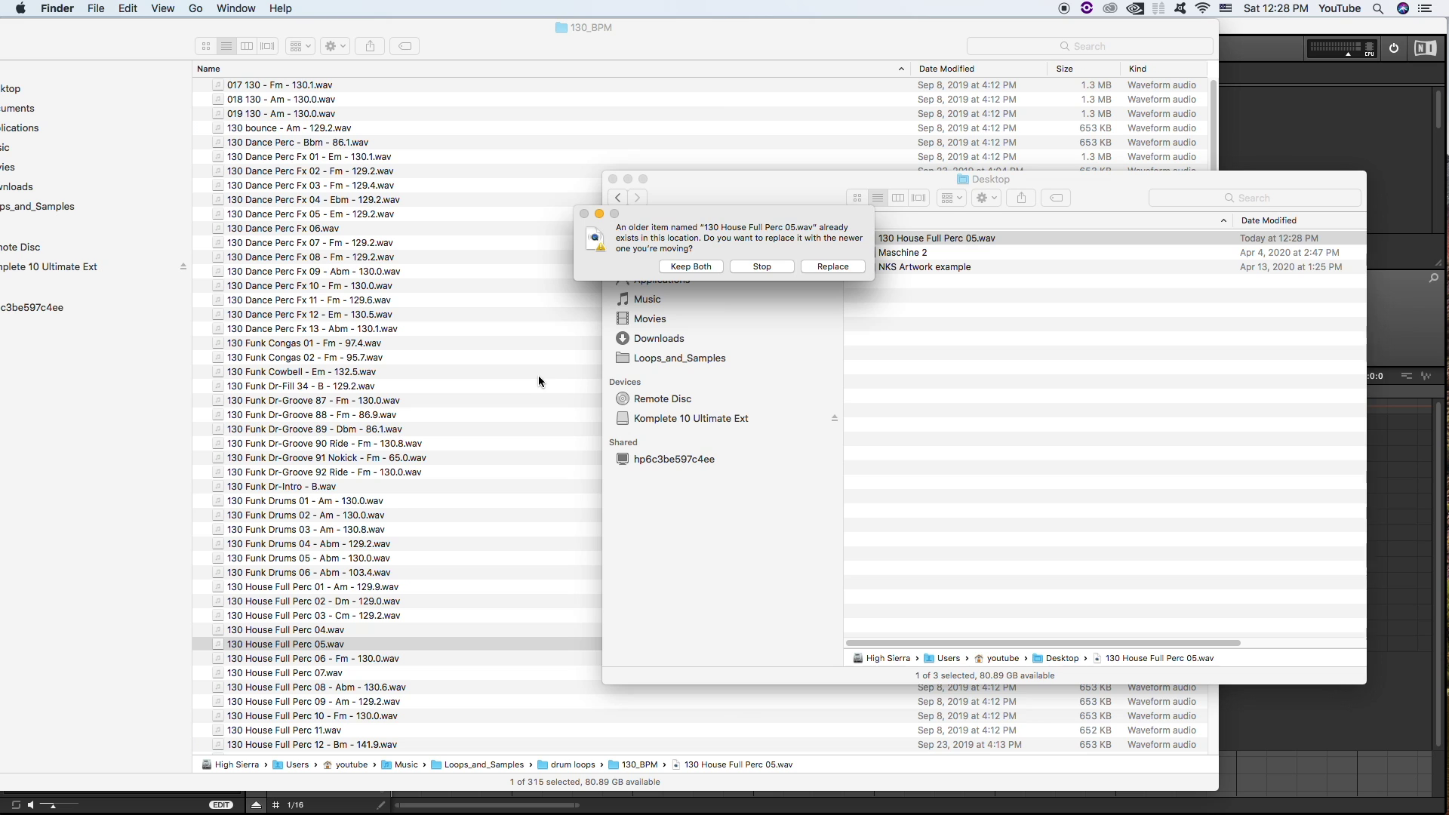
left_click(833, 267)
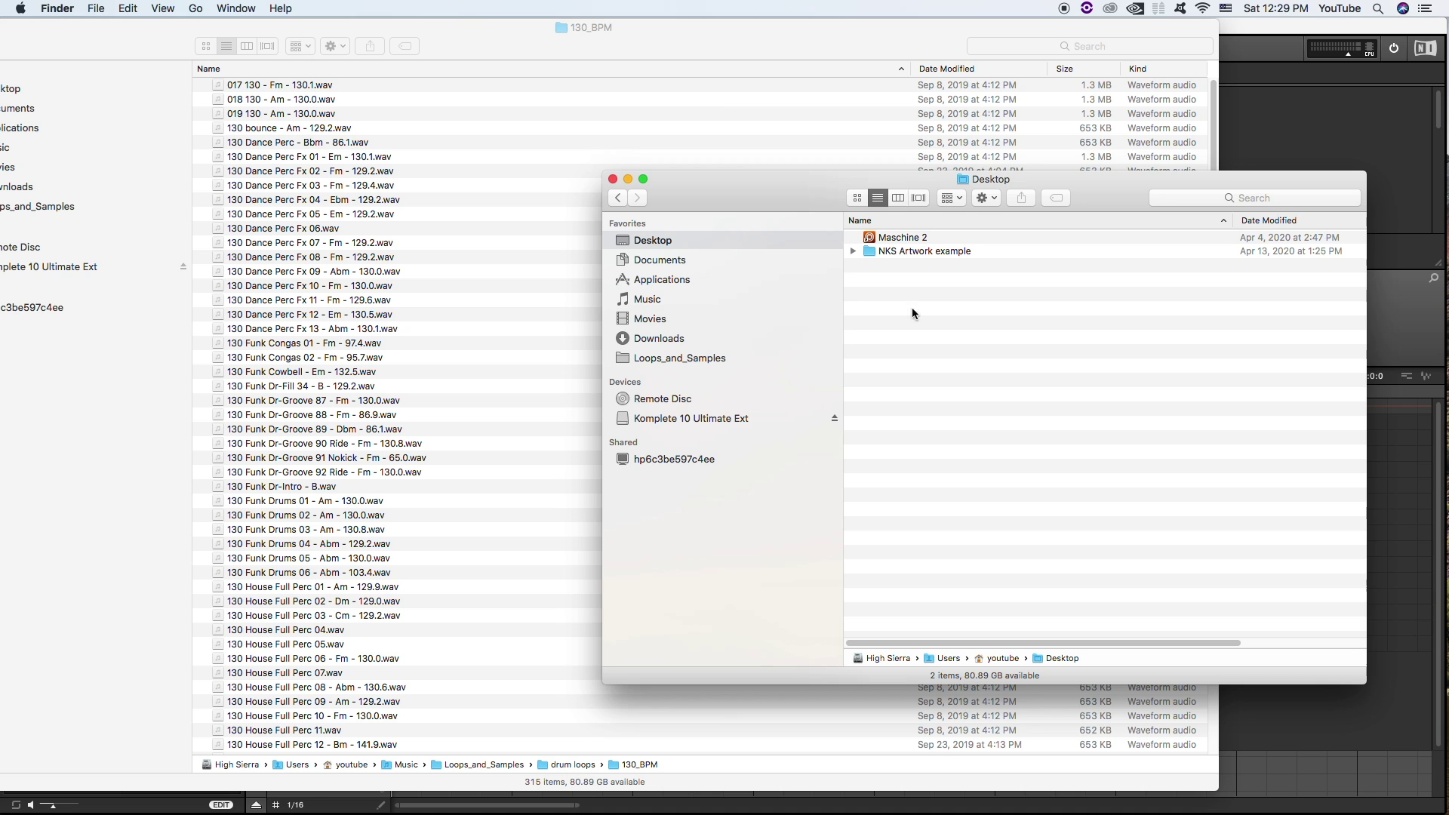
left_click(1386, 350)
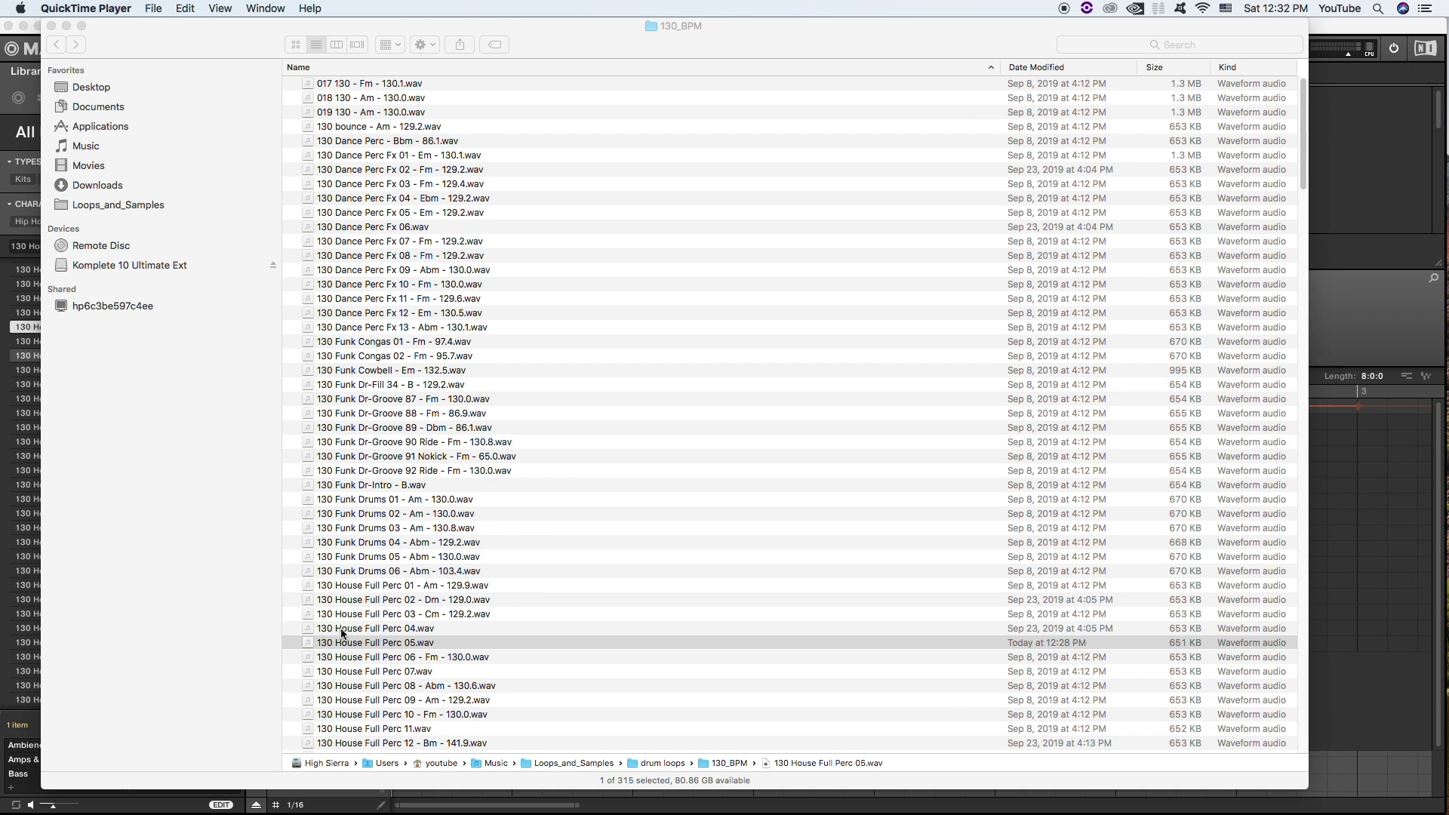
- Import 130 House Full Perc 05.wav into iTunes, view its details, and browse the File menu
left_click_drag(310, 646, 417, 804)
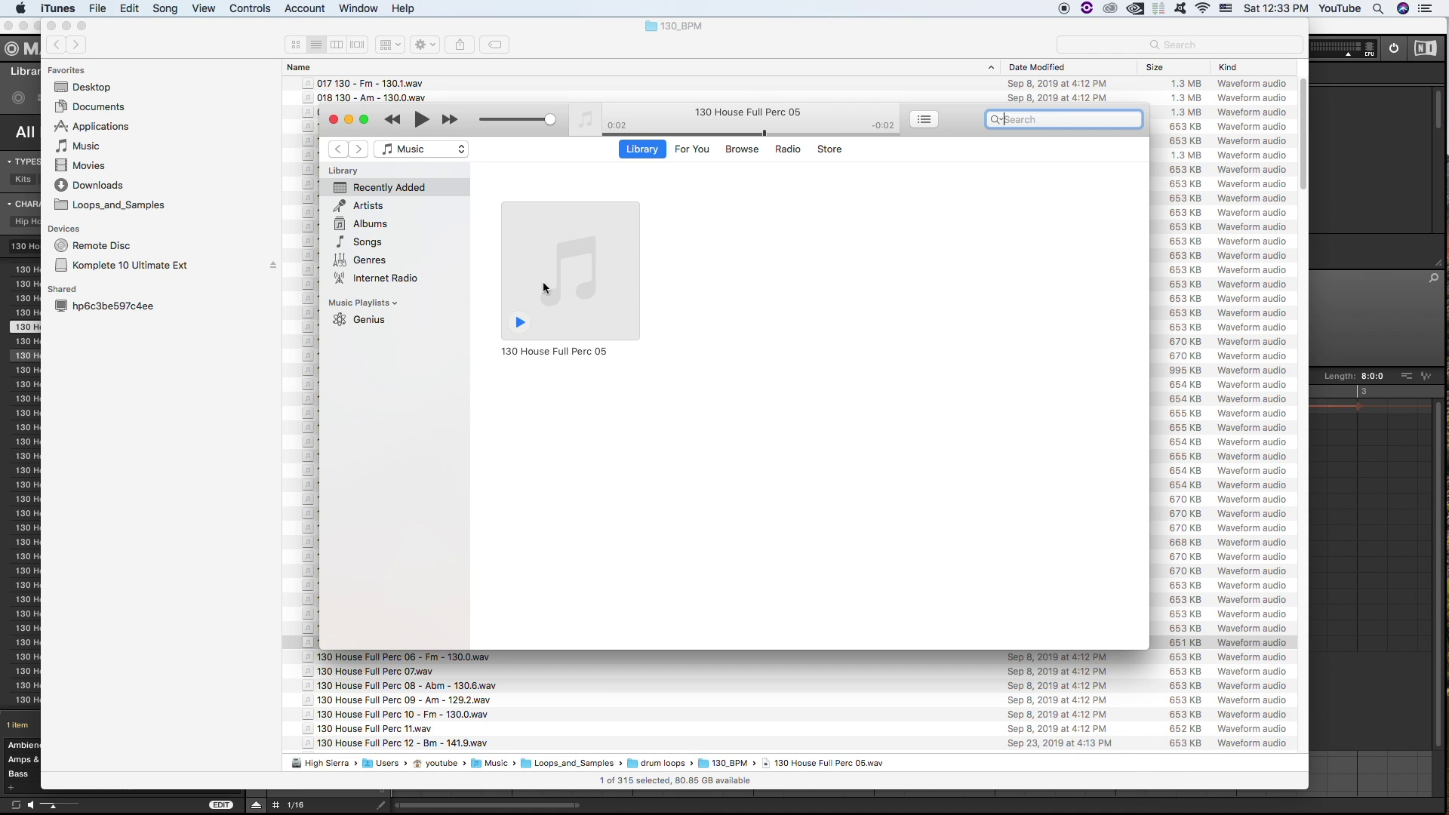
left_click(568, 248)
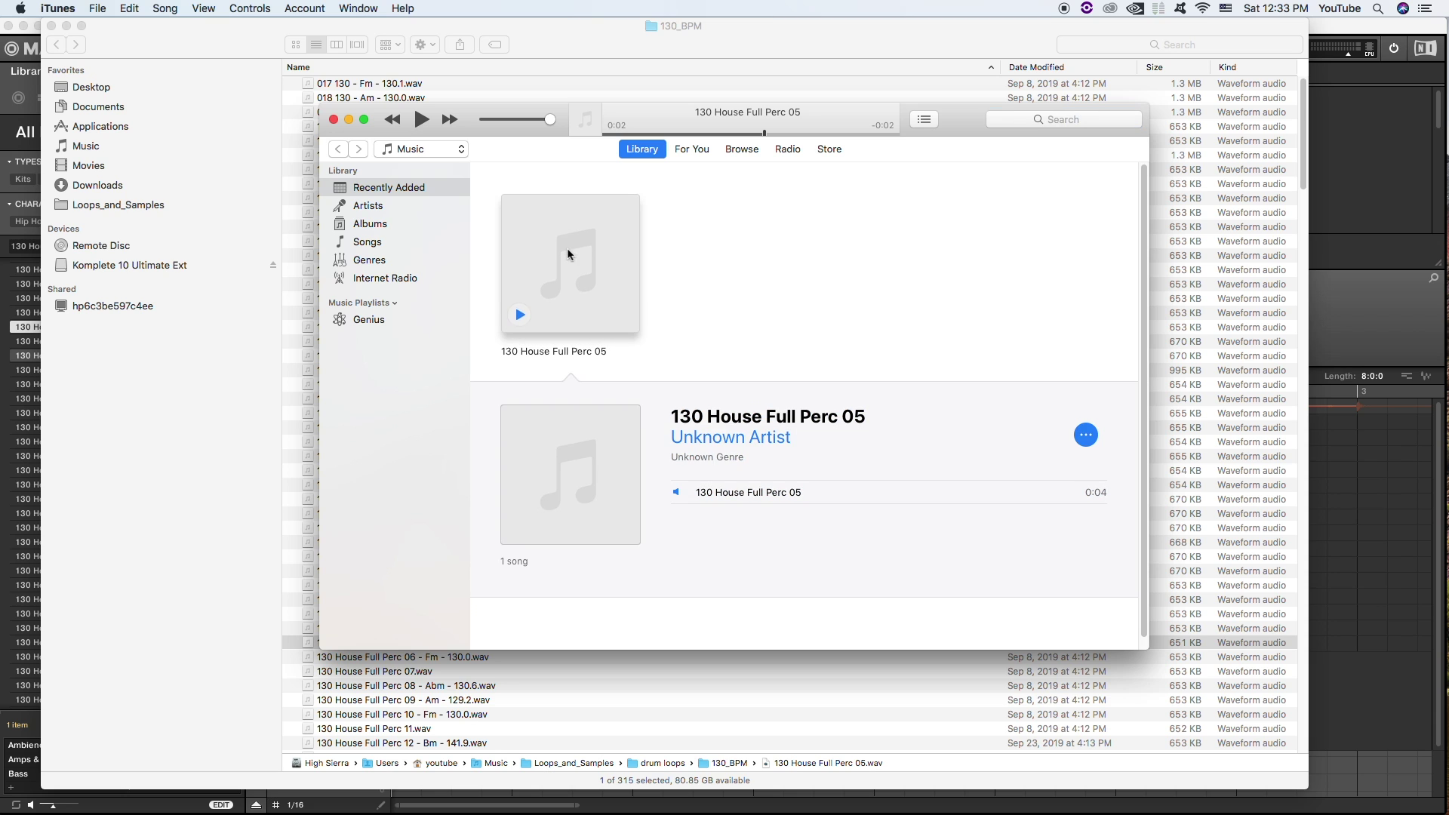
left_click(97, 7)
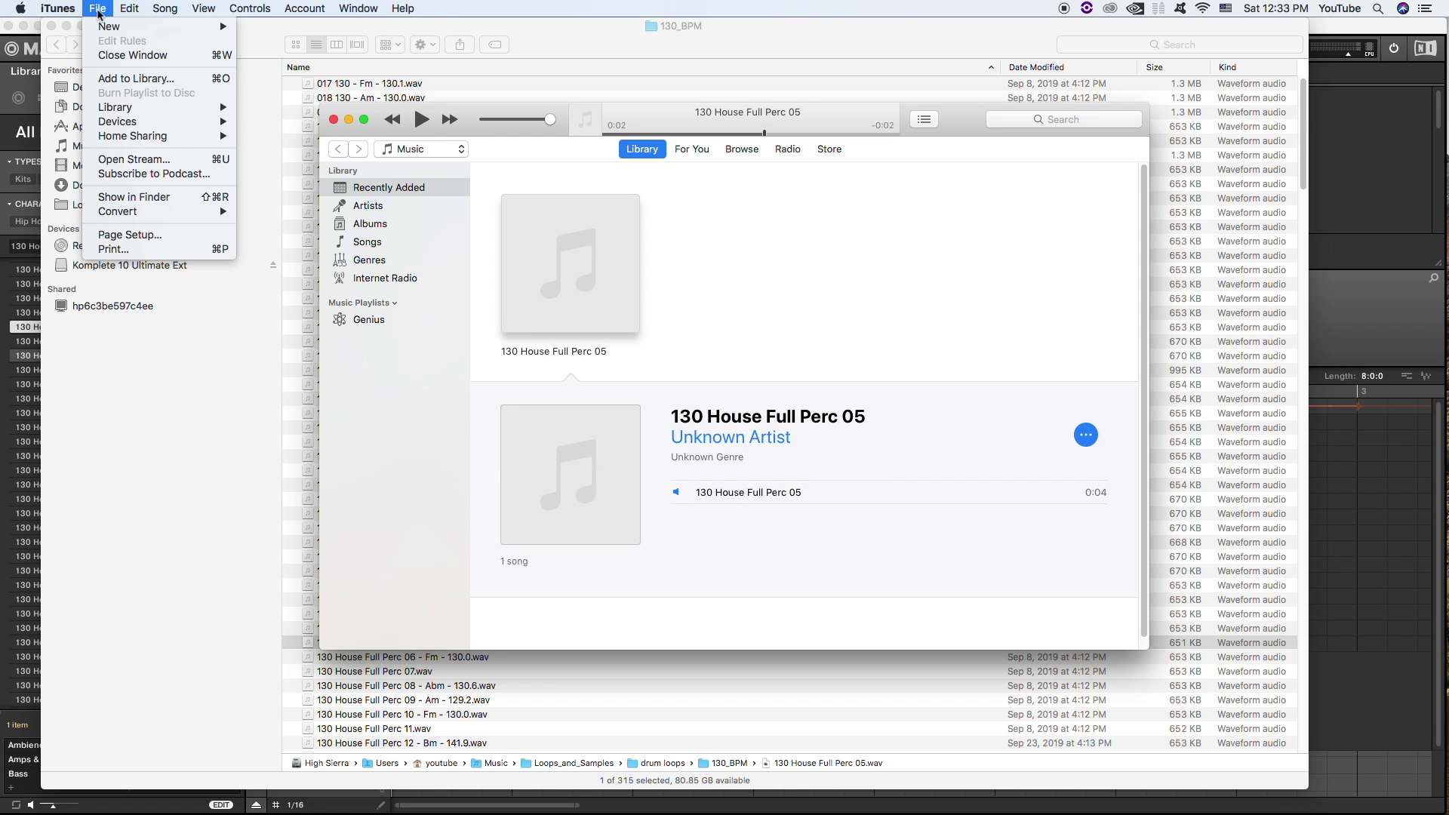
mouse_move(170, 211)
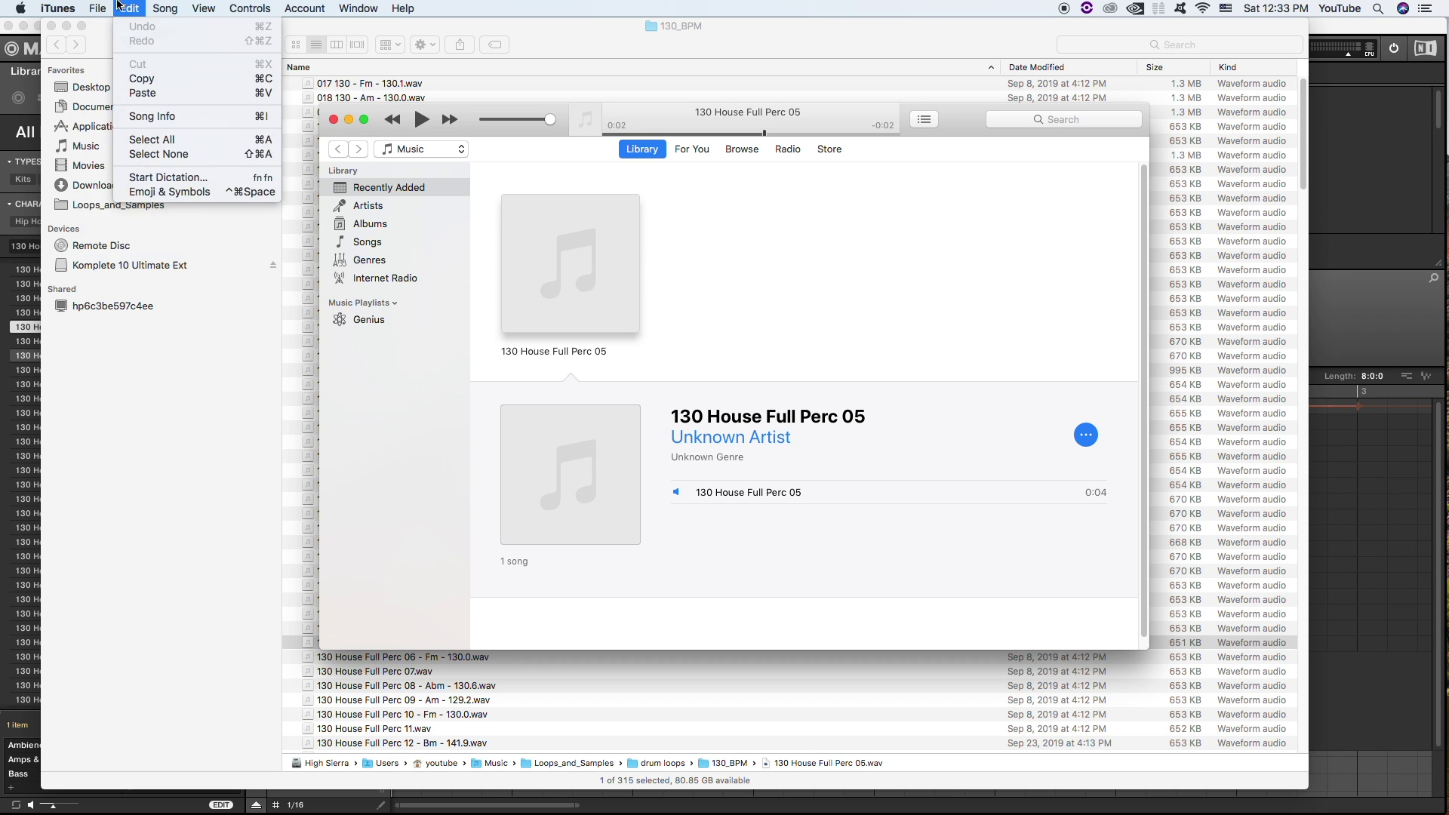
- Set iTunes imports to the WAV Encoder with custom 44.100 kHz, 16-bit, stereo settings
mouse_move(69, 6)
left_click(83, 50)
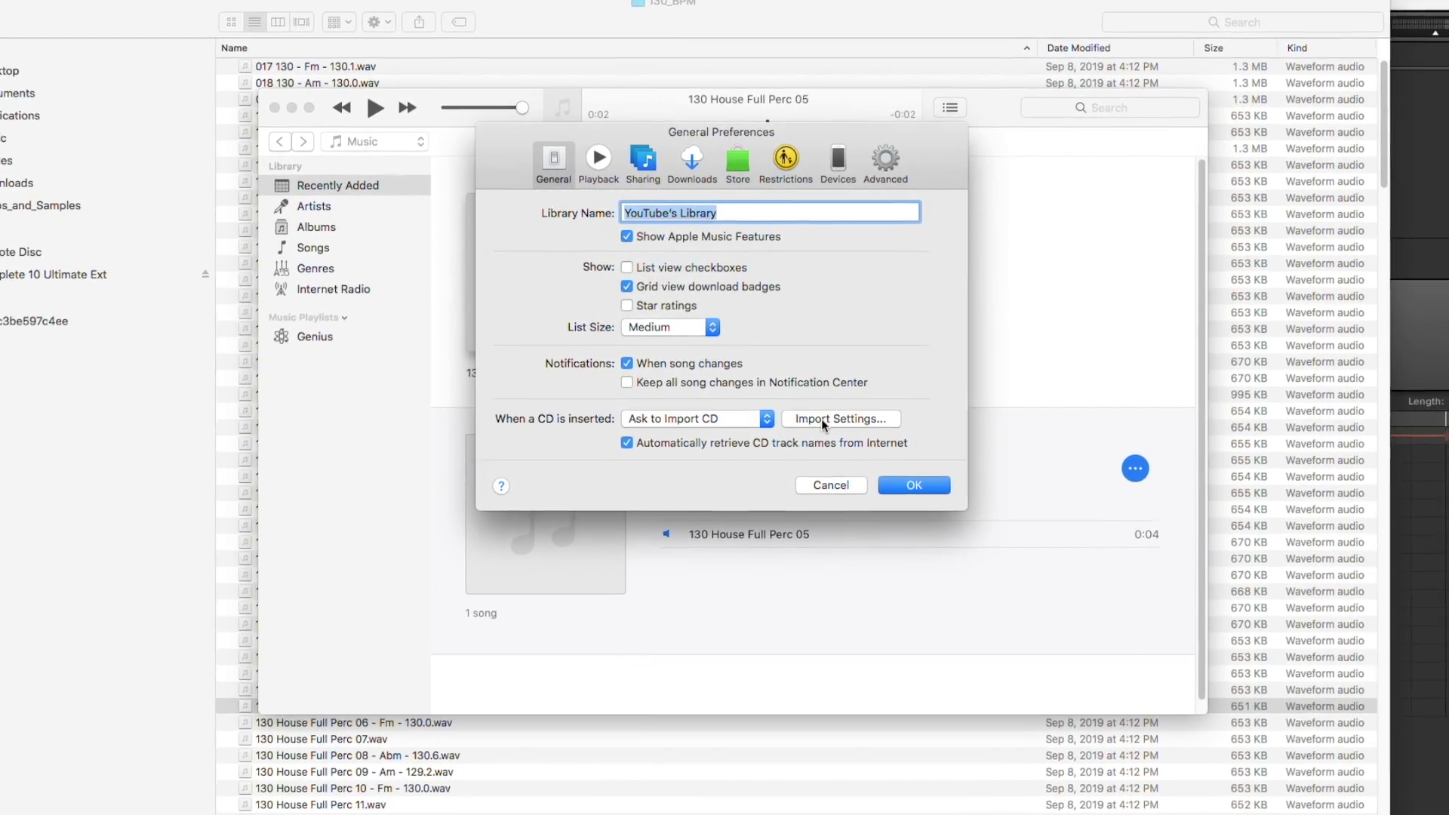
left_click(819, 412)
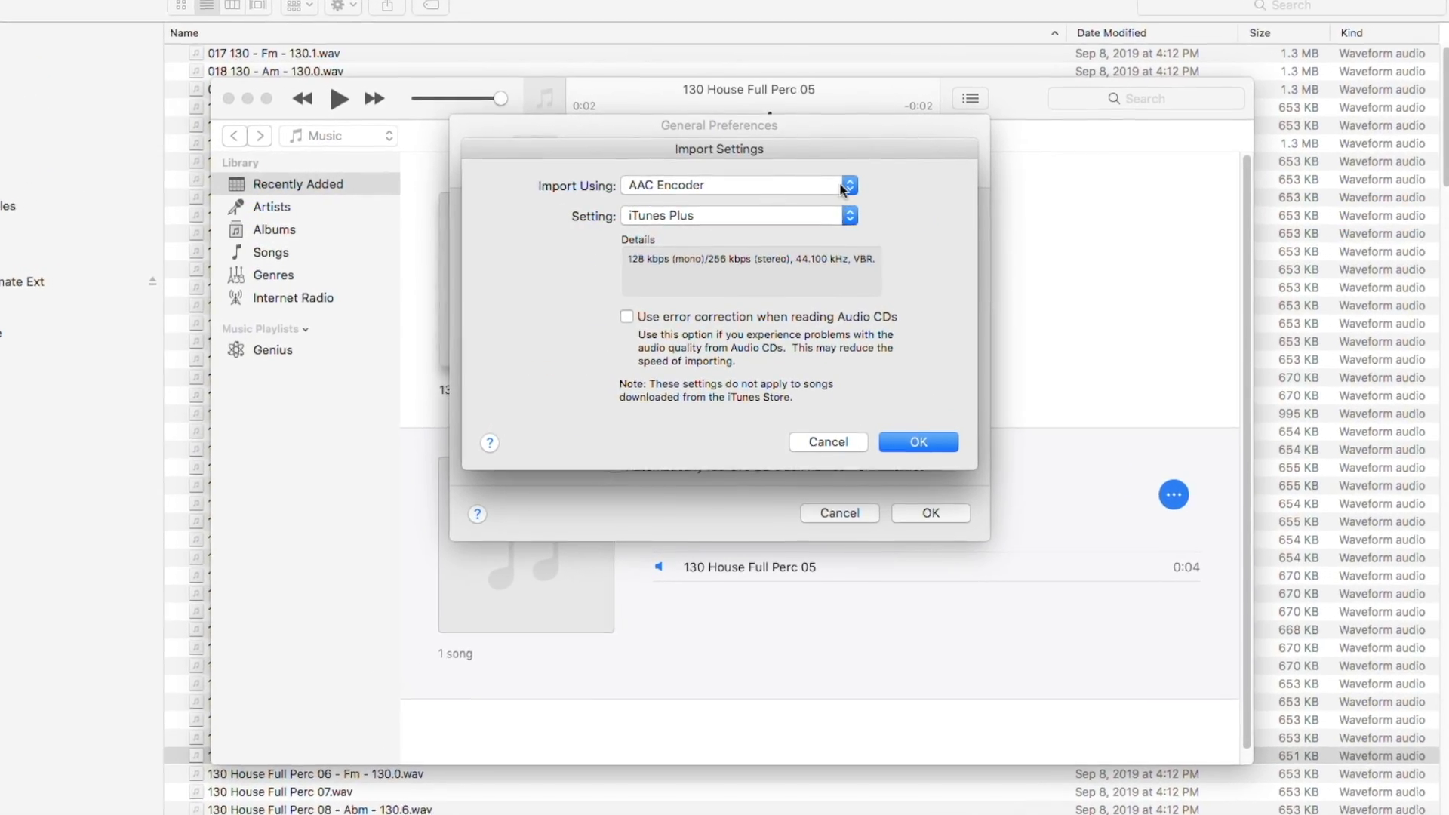
left_click(844, 185)
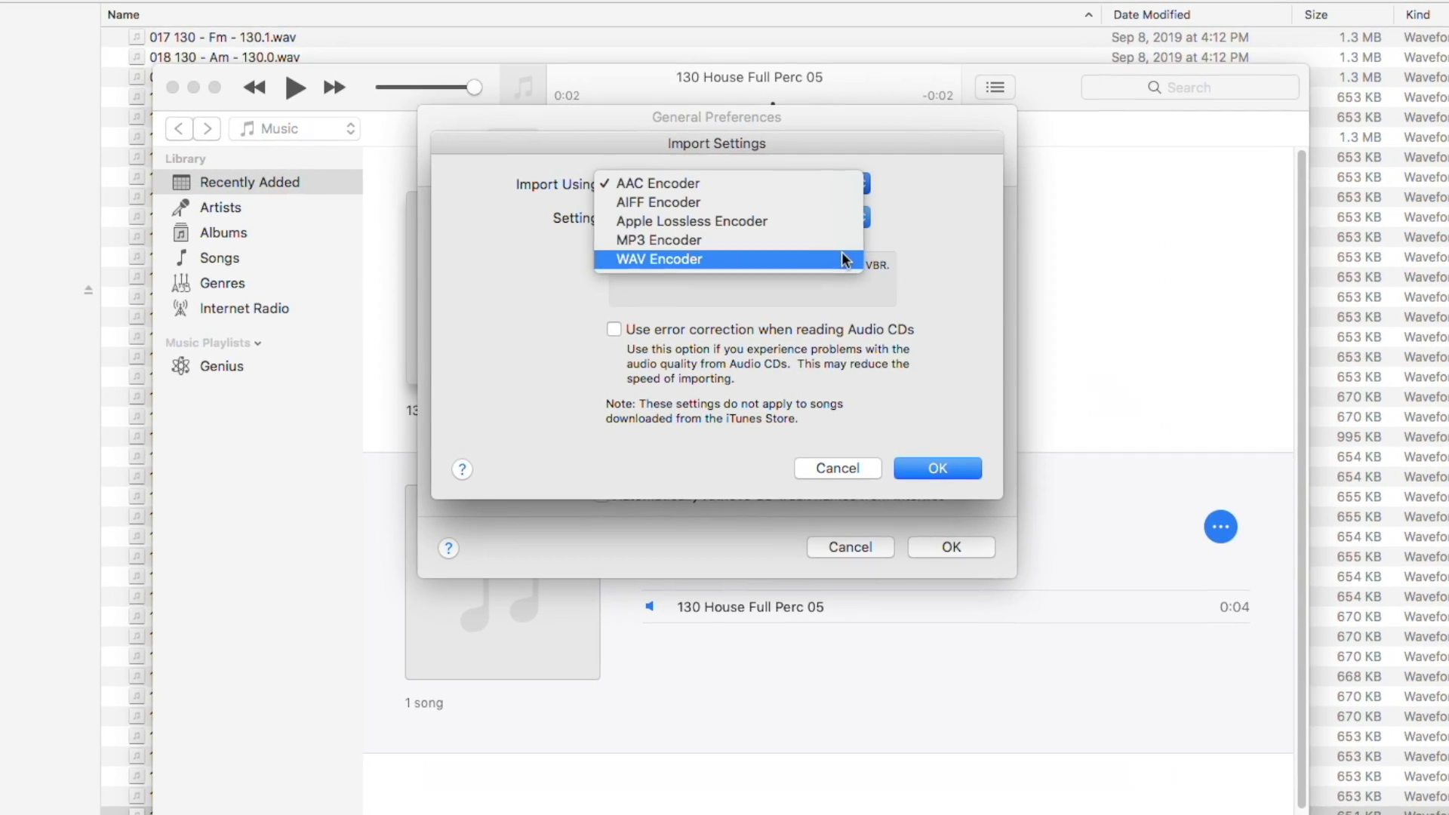
left_click(842, 256)
left_click(860, 218)
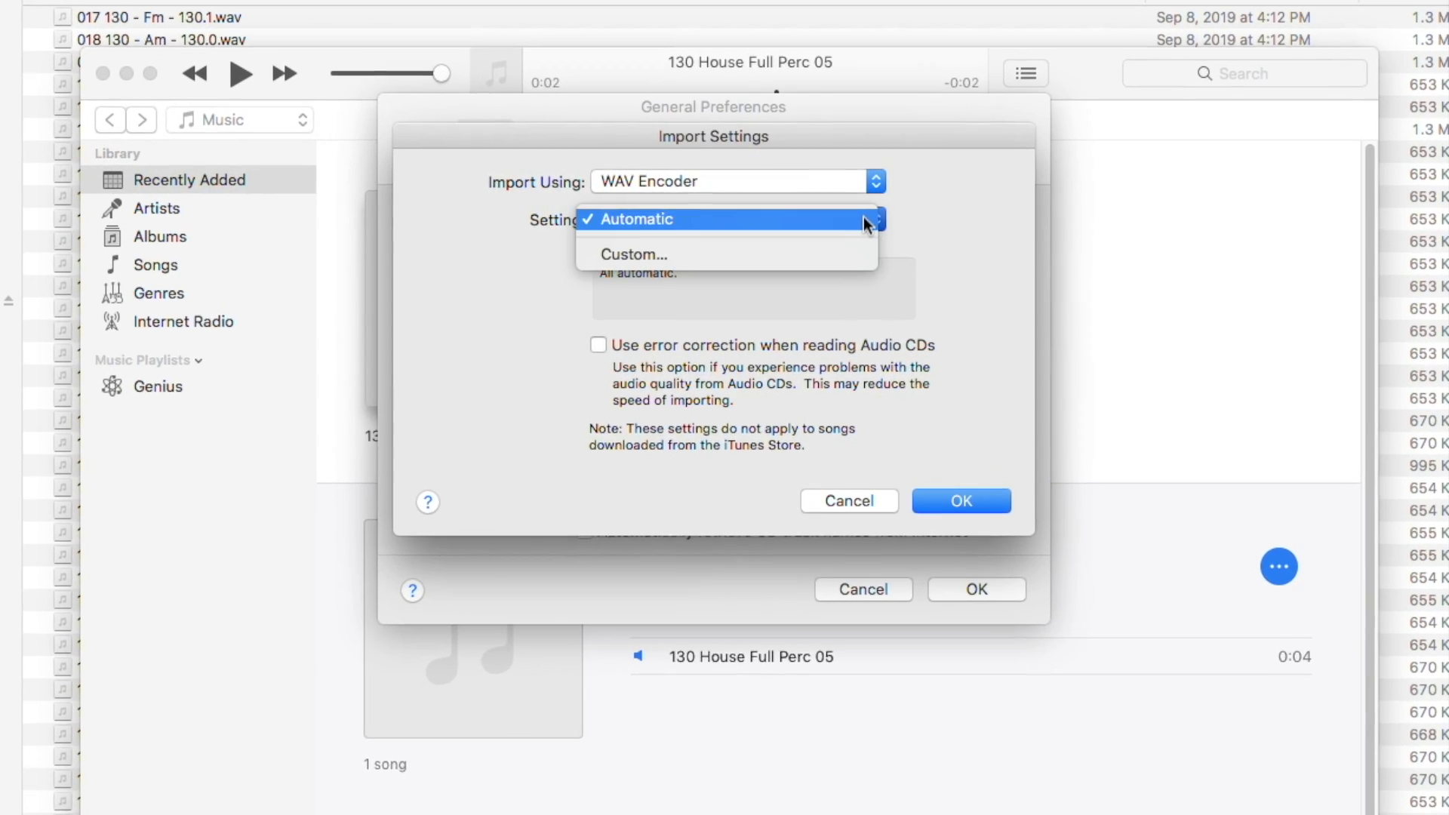
left_click(846, 245)
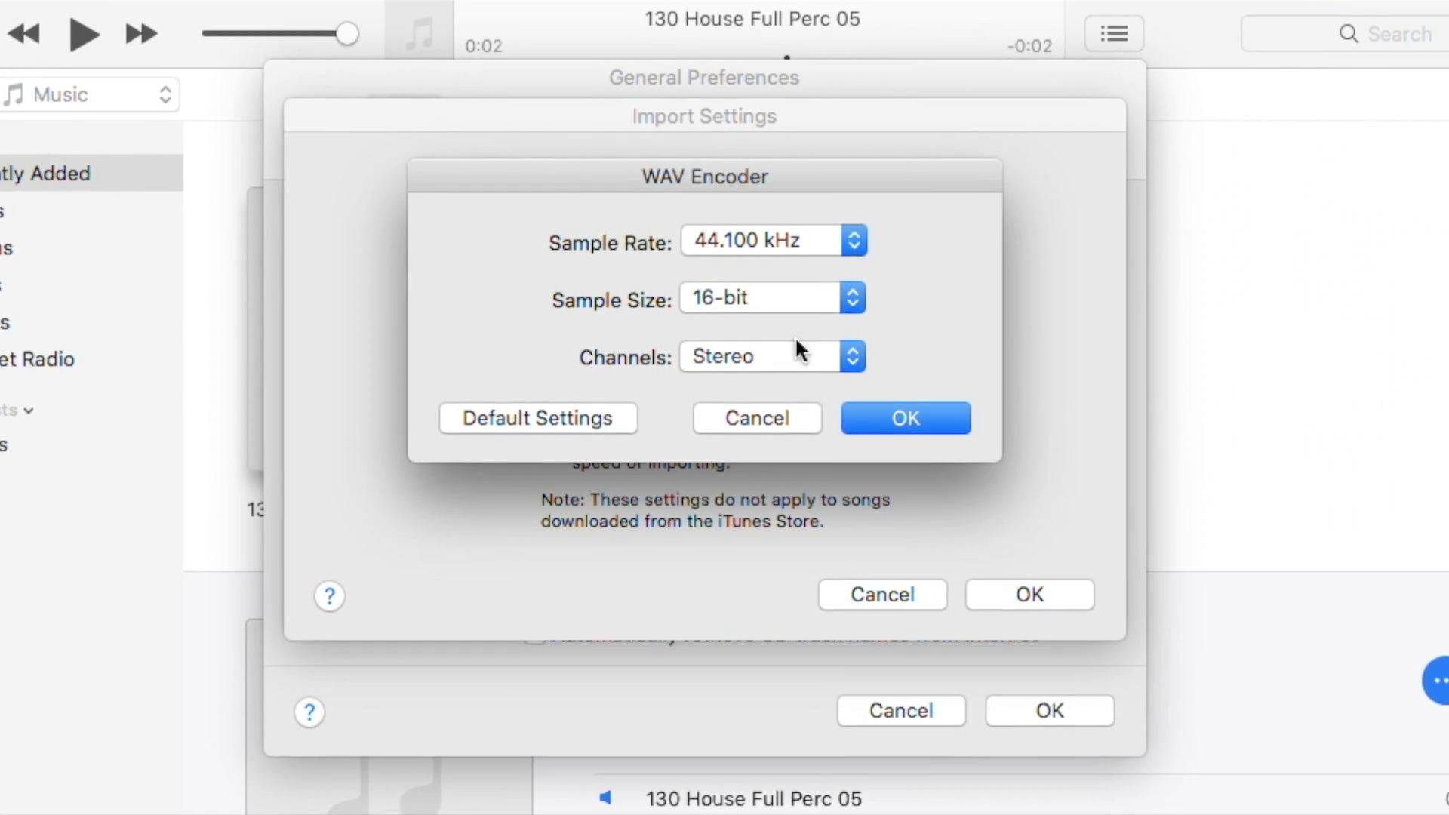
left_click(917, 440)
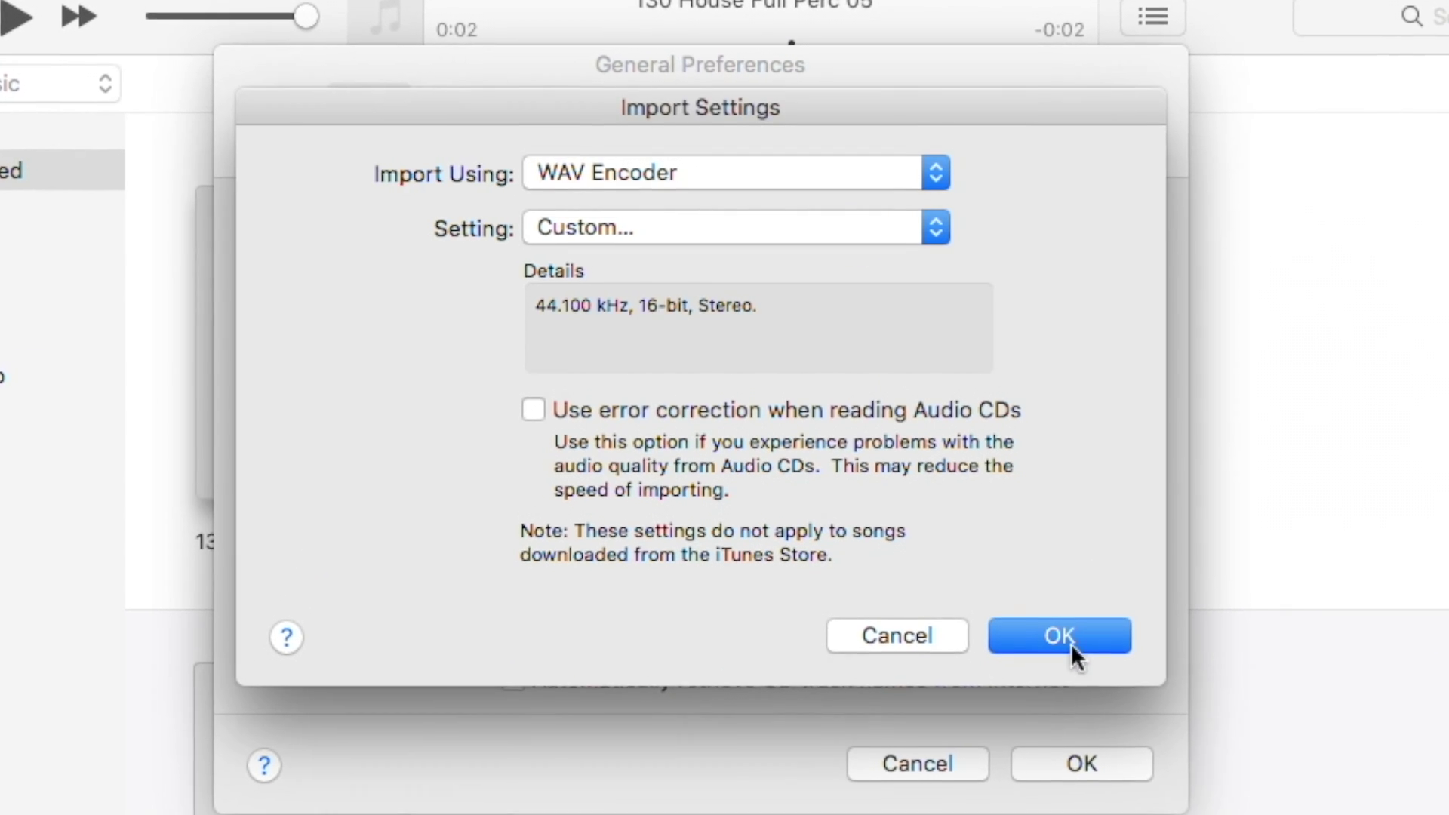
left_click(1095, 651)
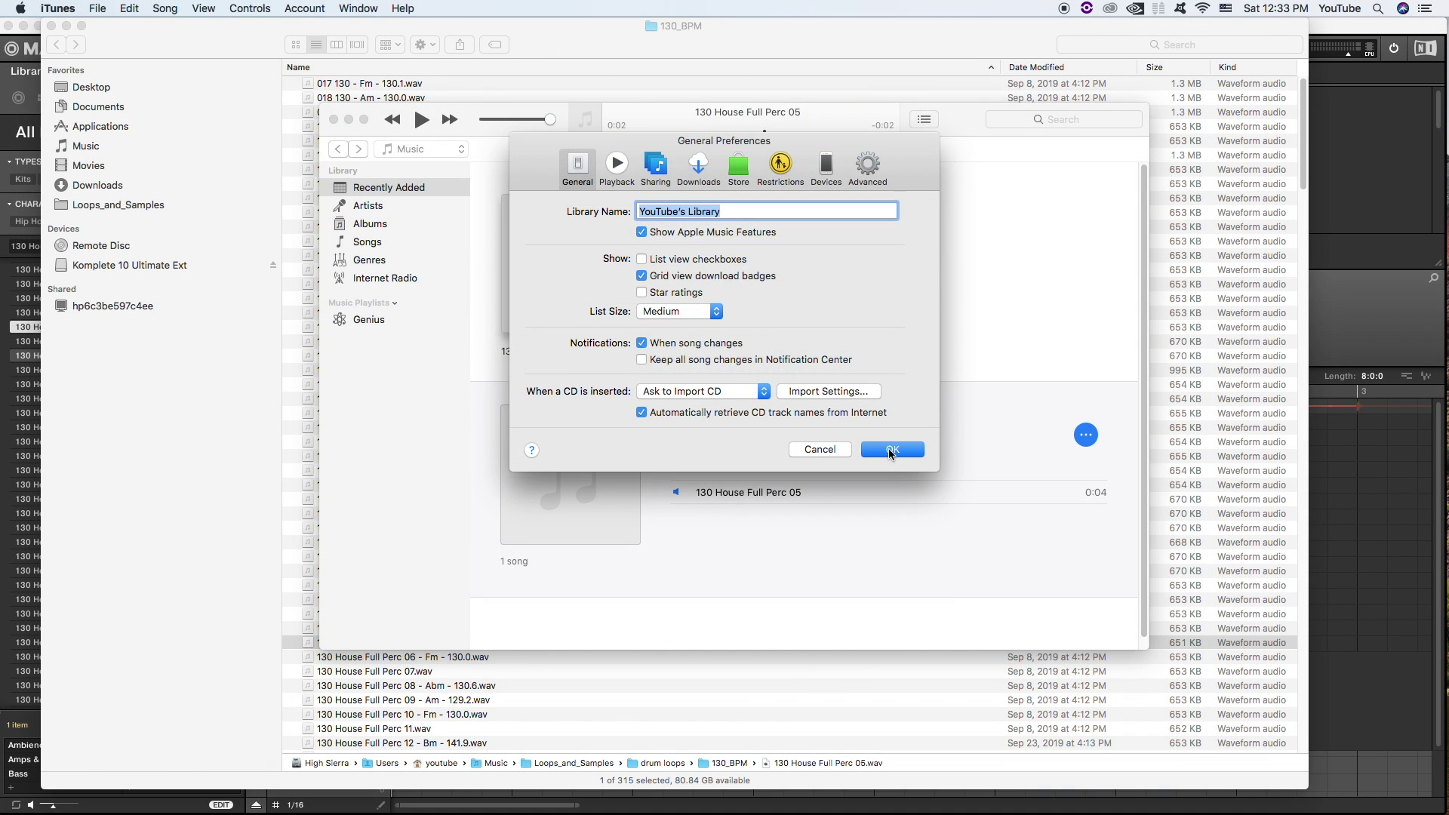
left_click(892, 451)
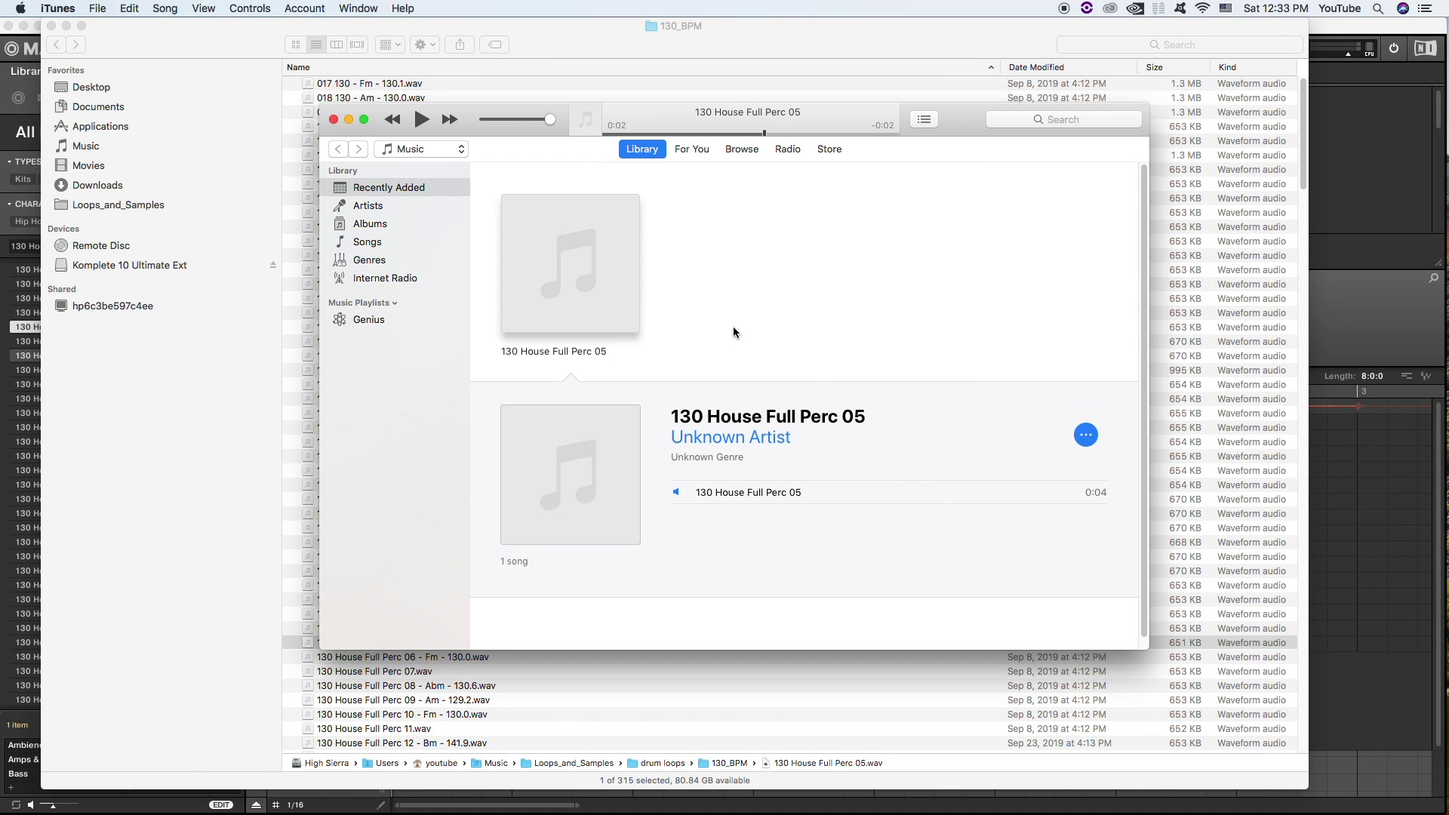
- Dismiss the stream dialog and select the 130 House Full Perc 05 track in iTunes
left_click(611, 299)
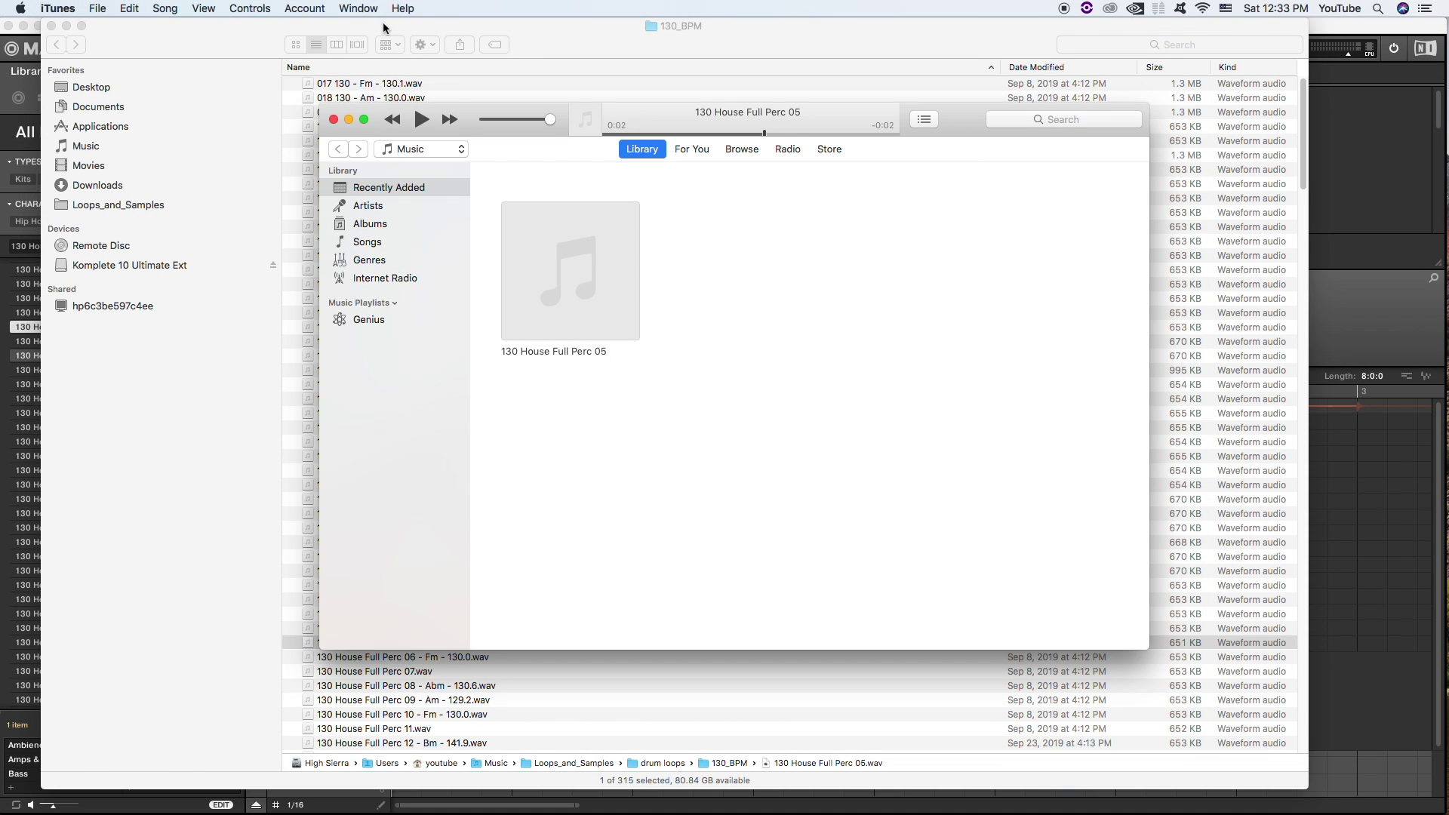
left_click(92, 7)
mouse_move(165, 212)
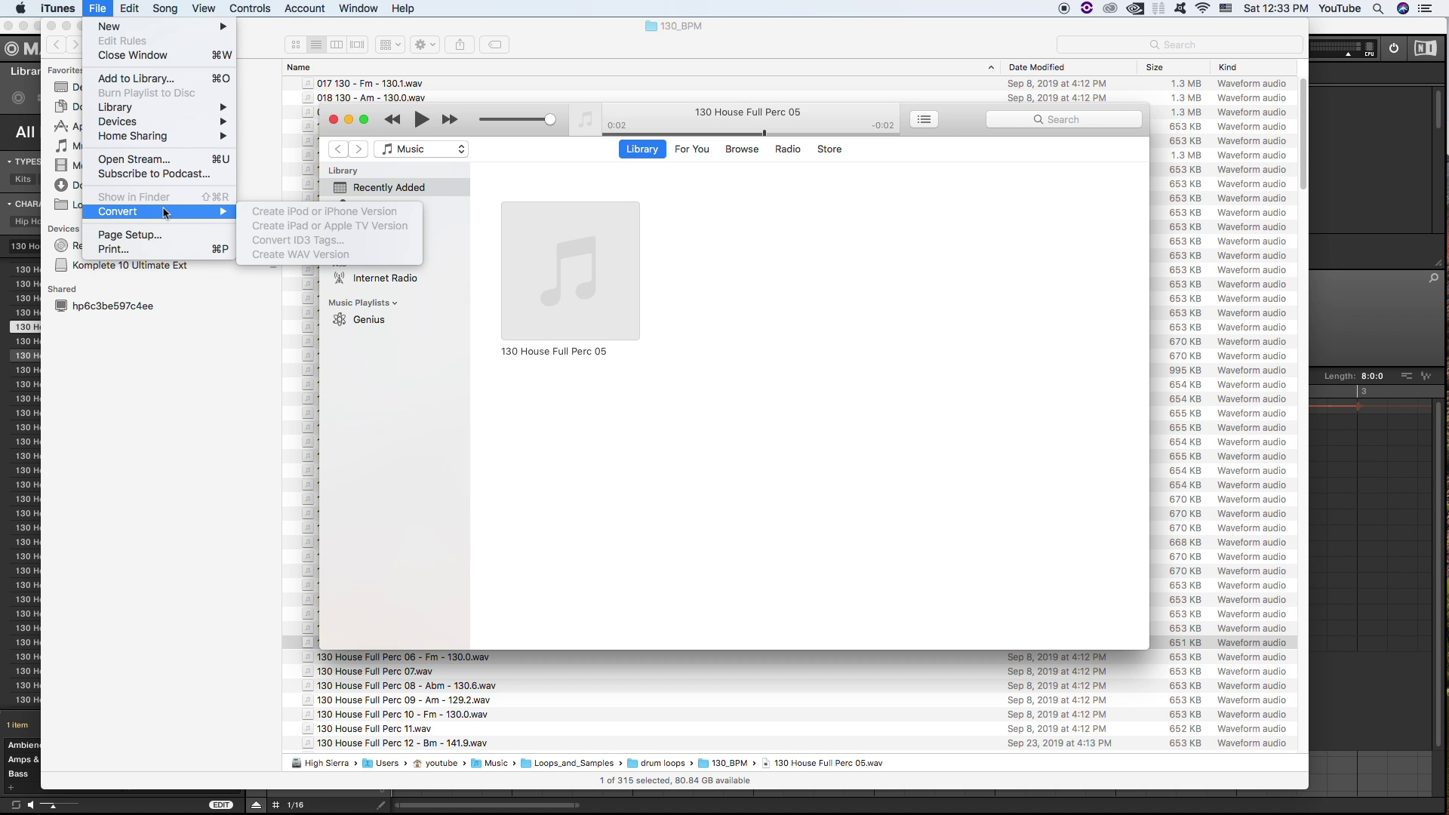
left_click(134, 160)
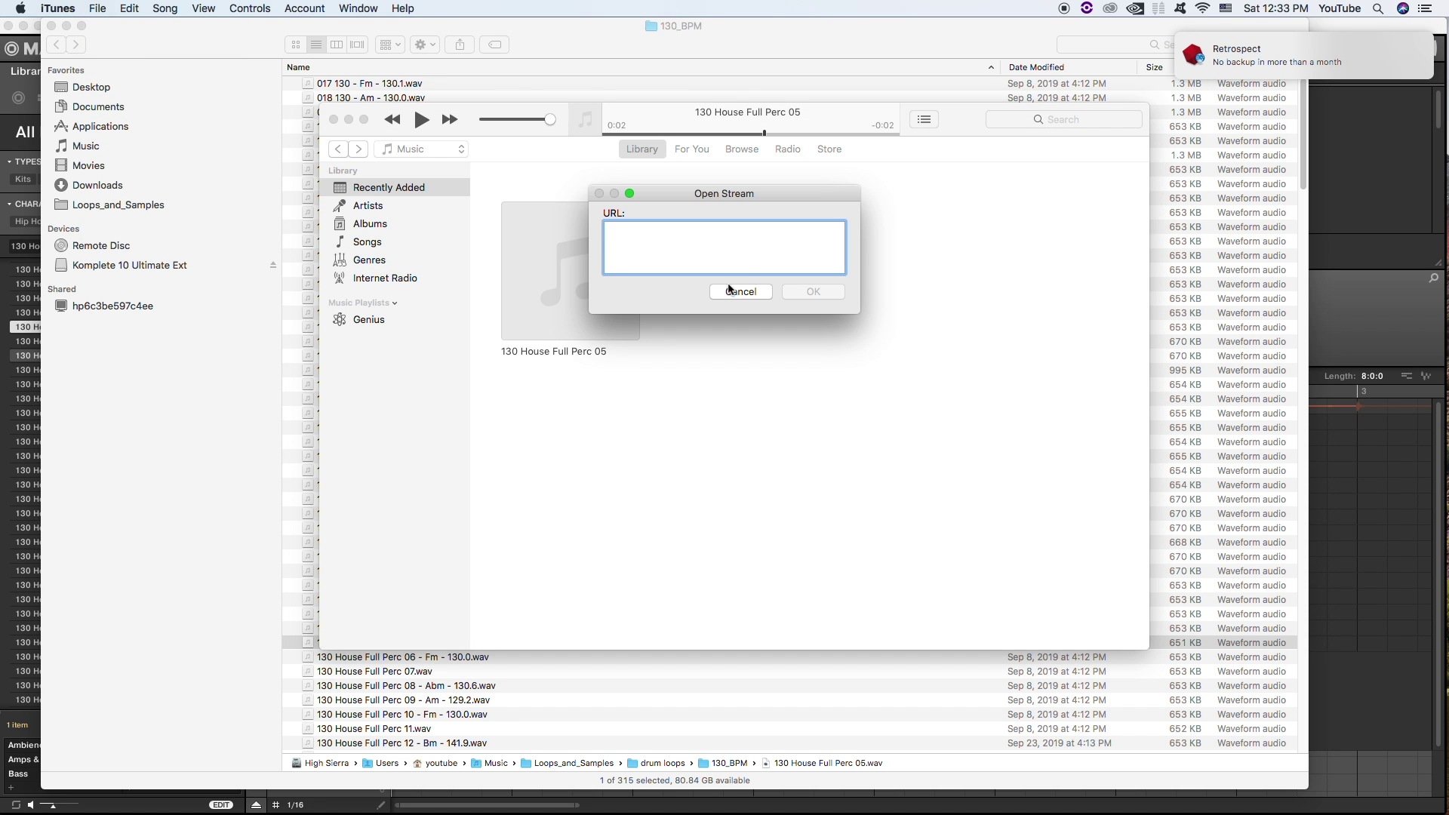
left_click(740, 293)
left_click(633, 305)
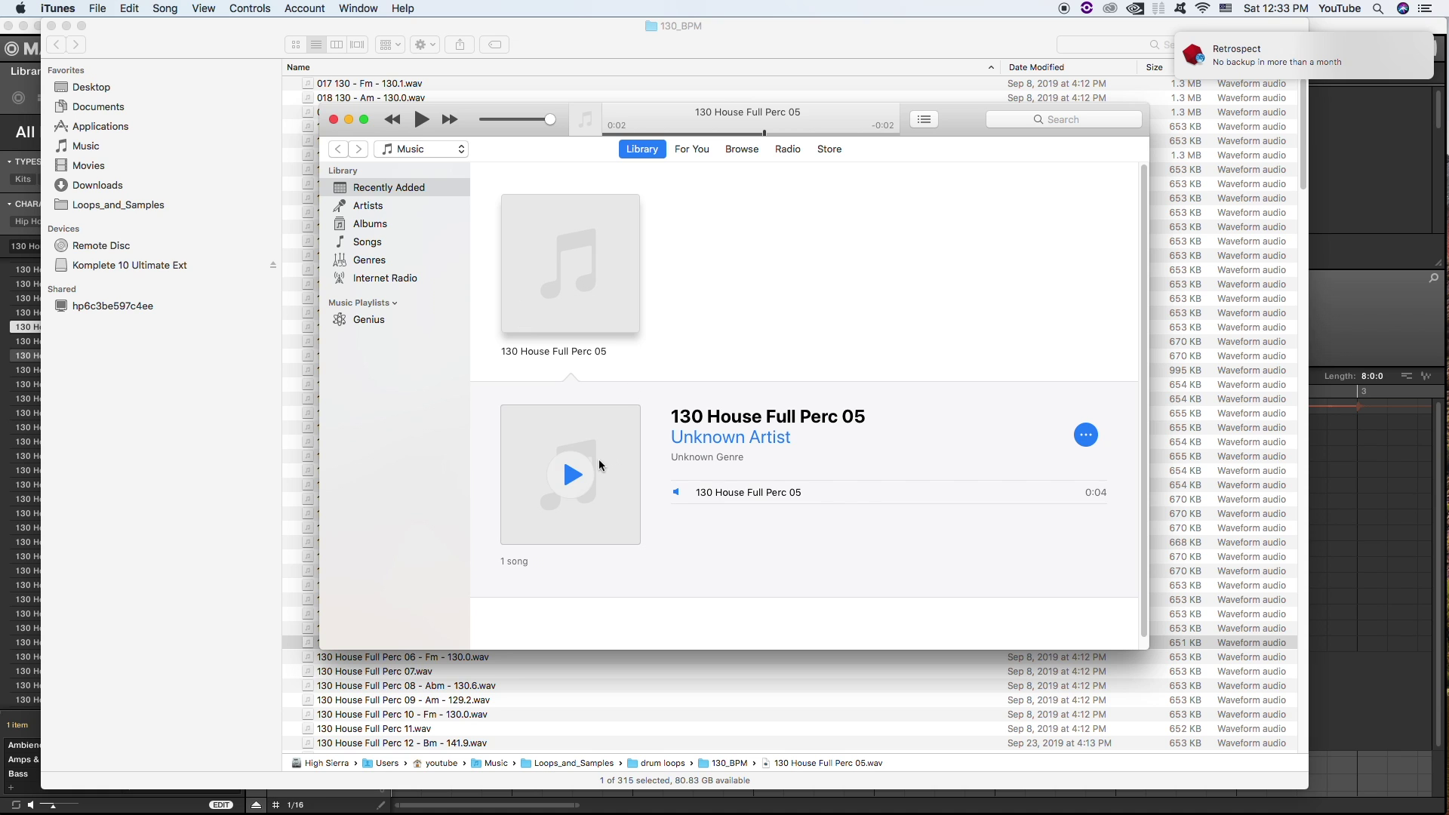
left_click(862, 495)
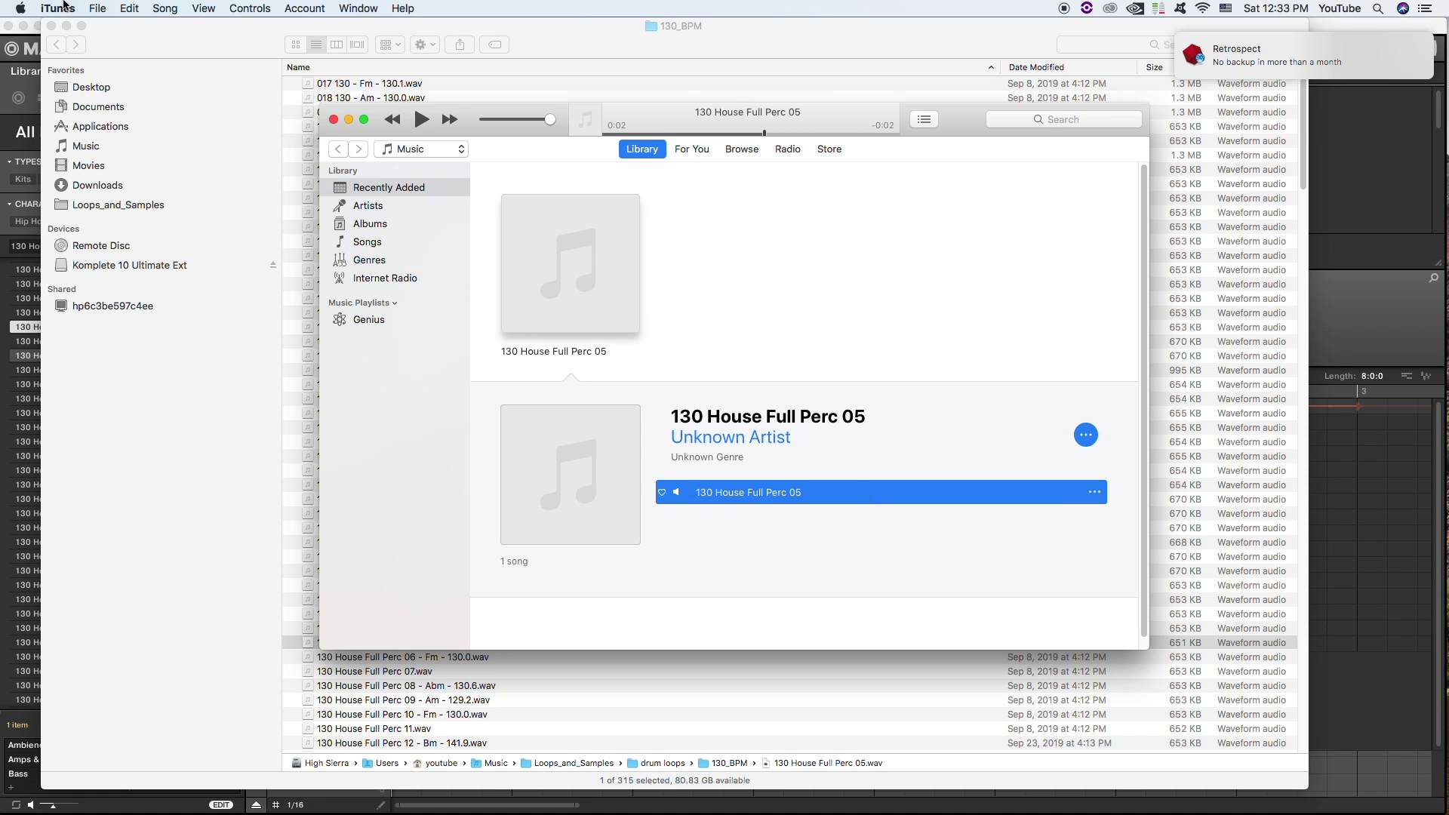
- Create a WAV version of 130 House Full Perc 05 and drag it to the Desktop
left_click(98, 7)
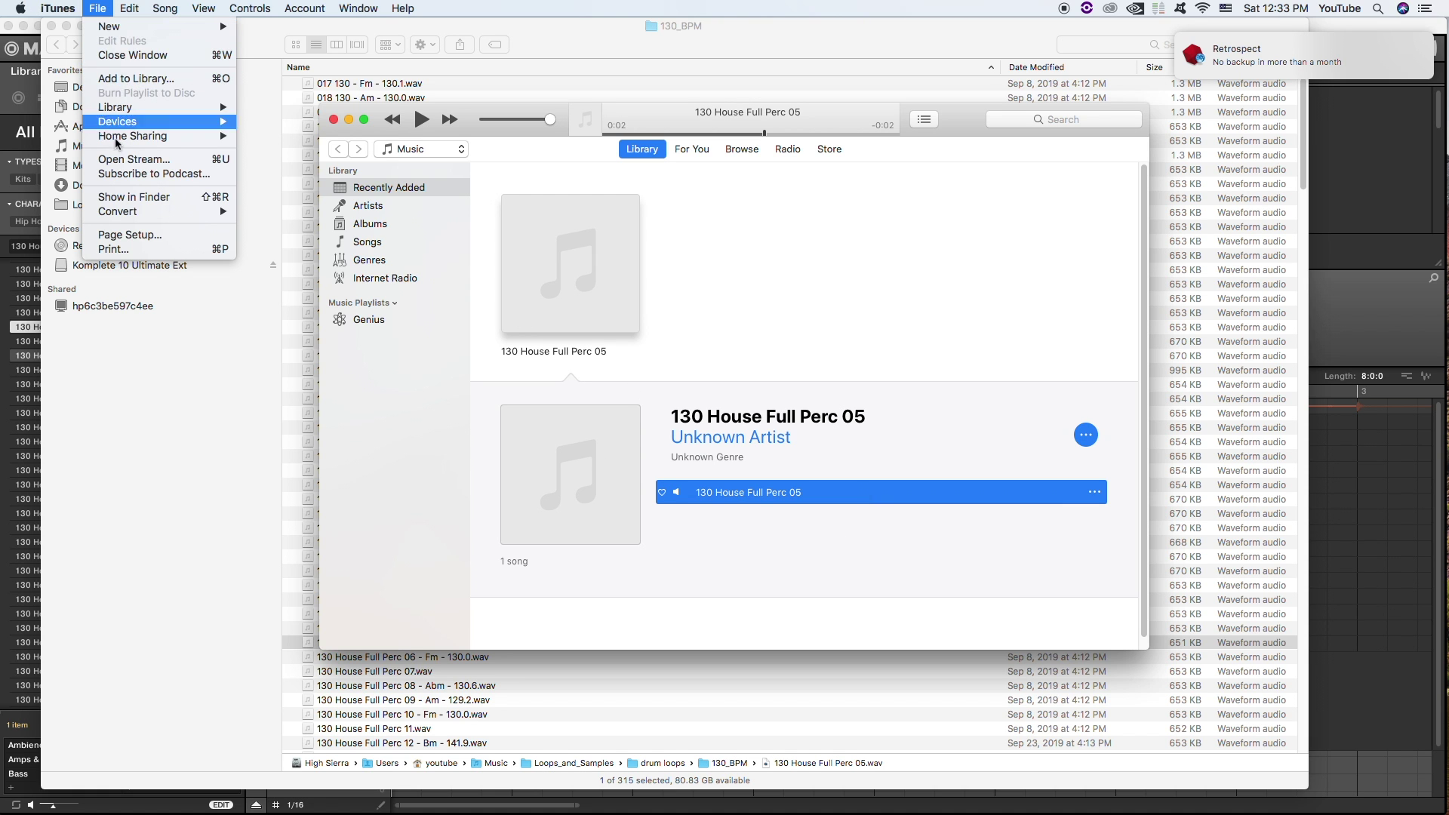
mouse_move(146, 214)
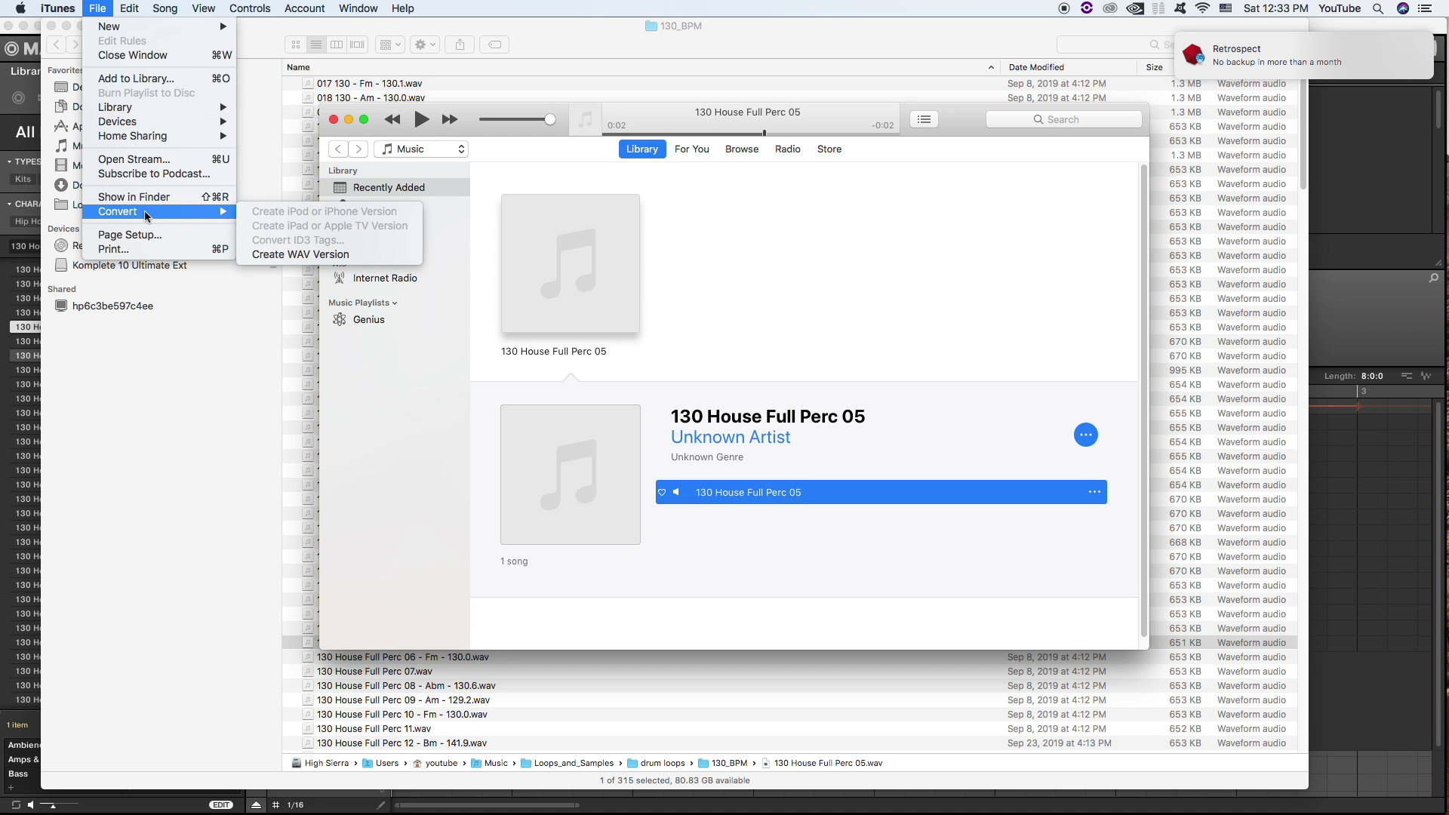
left_click(288, 255)
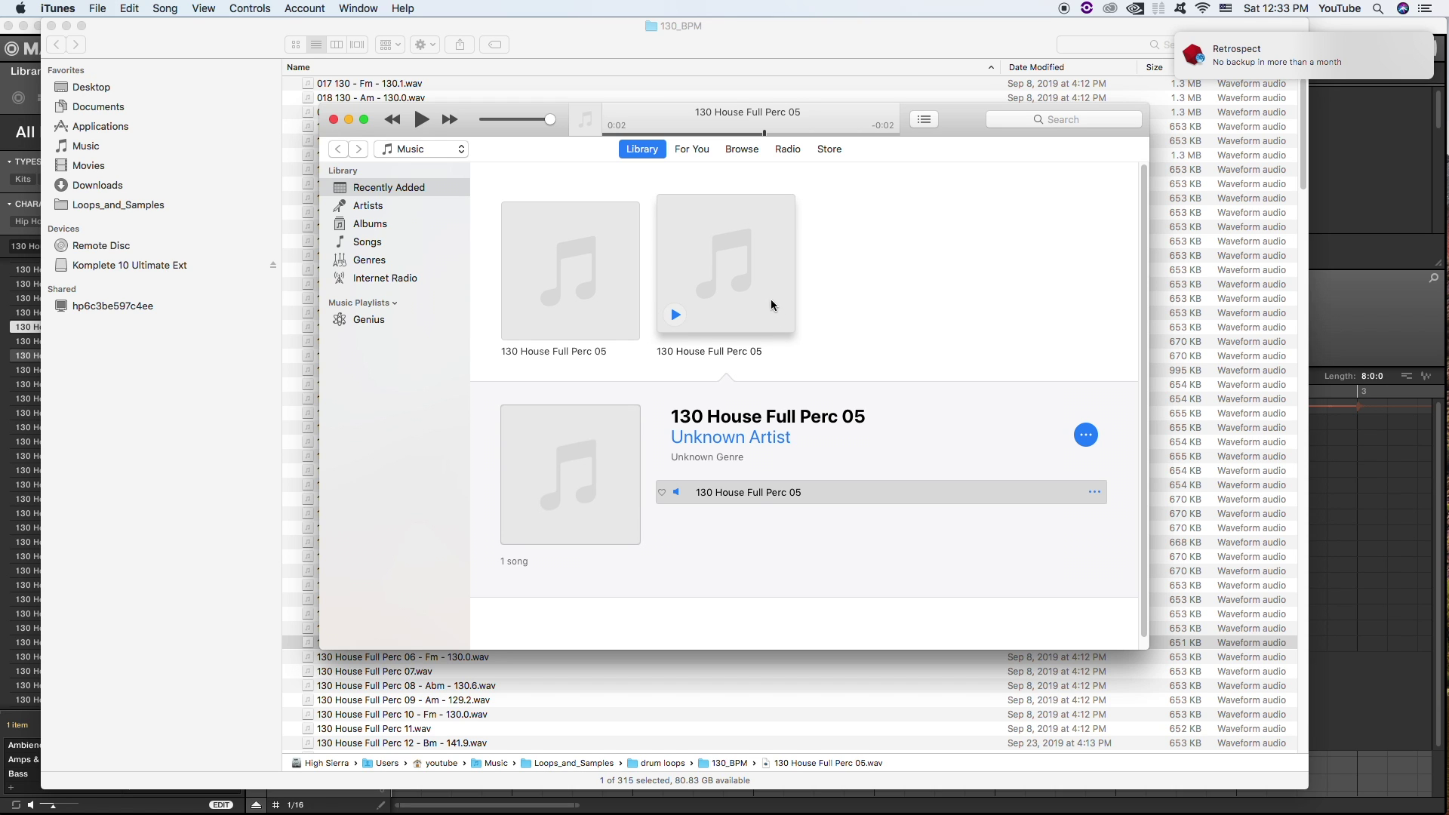
left_click_drag(753, 308, 1418, 400)
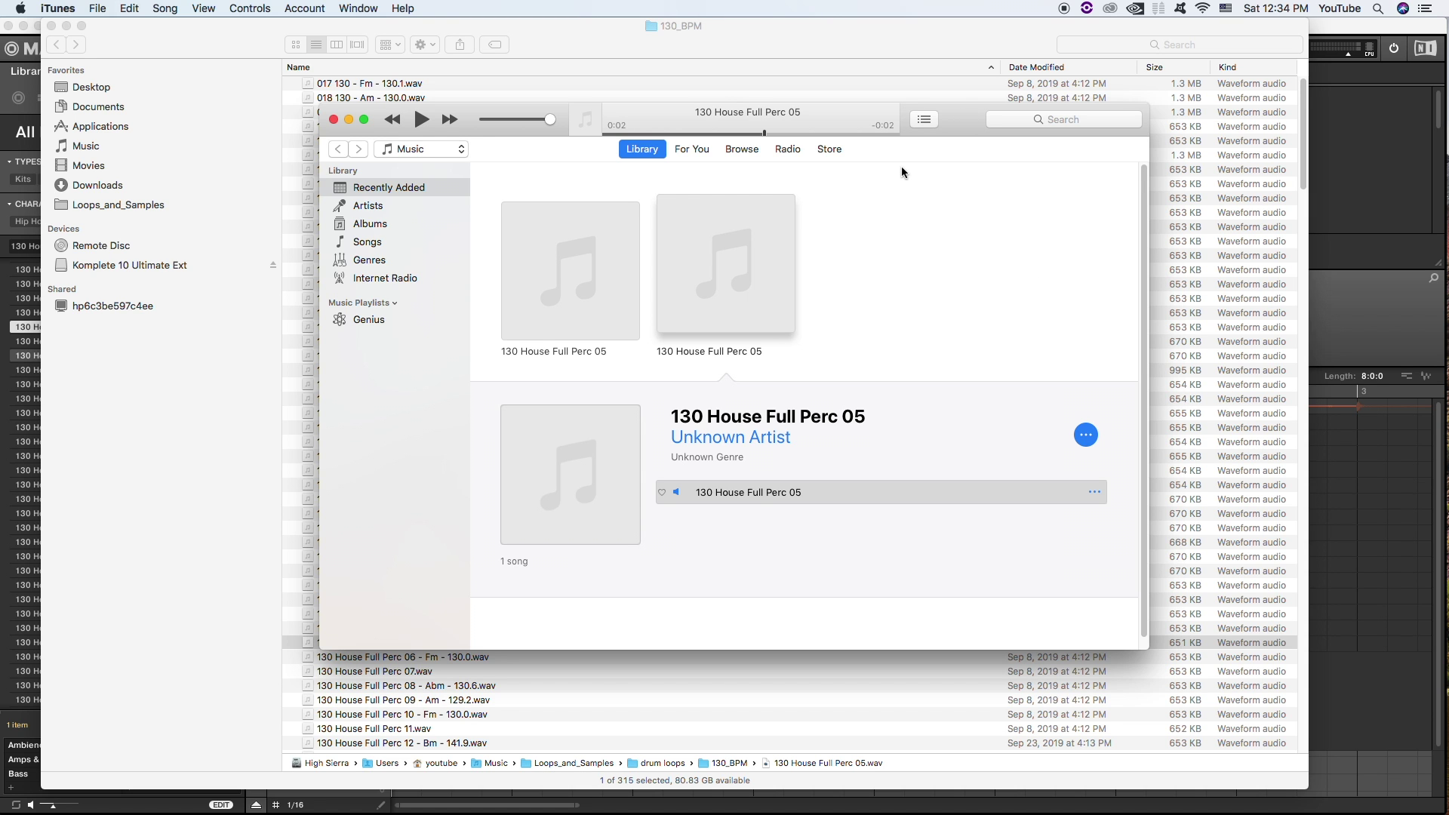
- Hide iTunes and select the newest 130 House Full Perc 05.wav in a Finder Recents window
key("super+q")
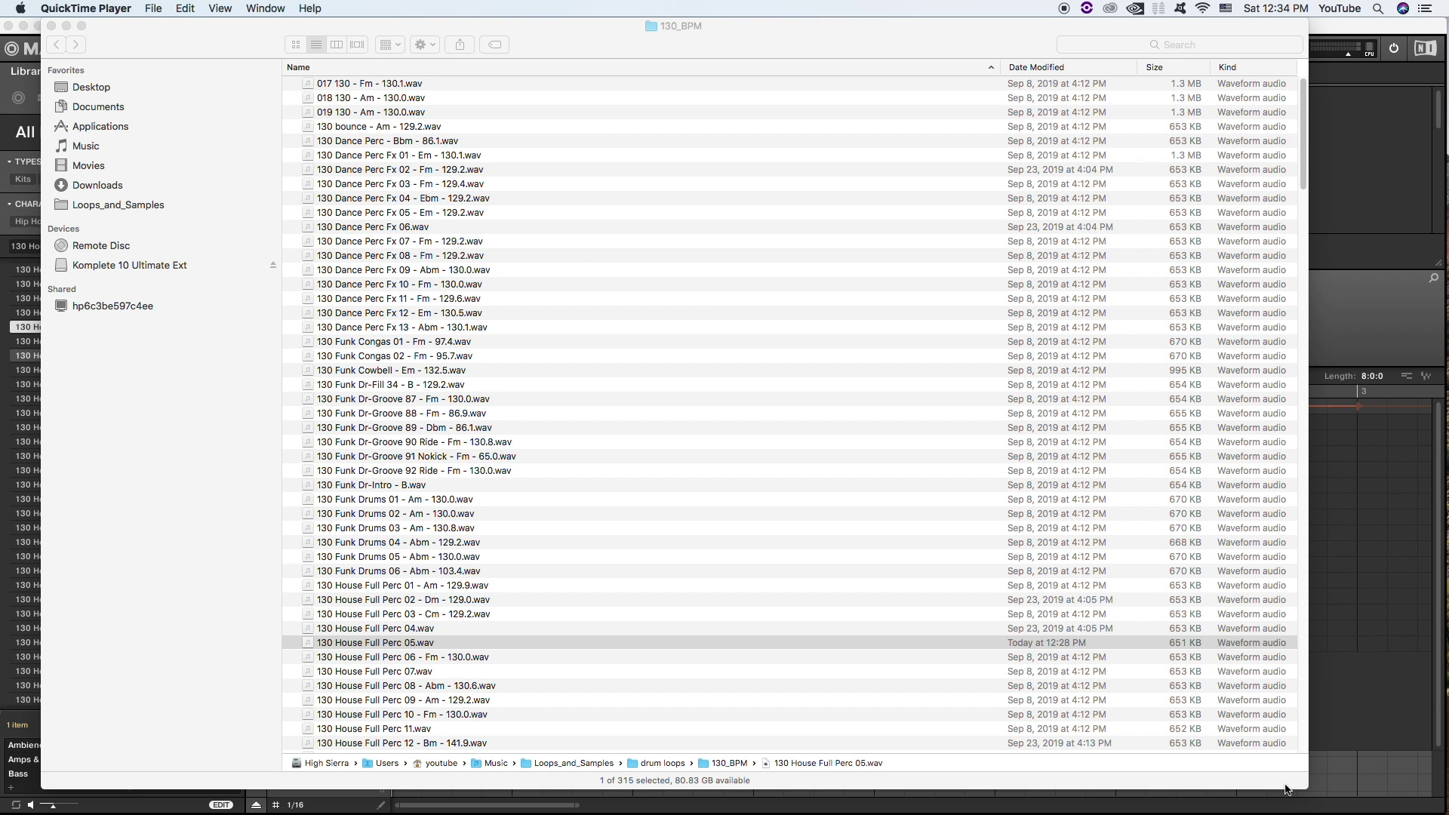
left_click(1096, 776)
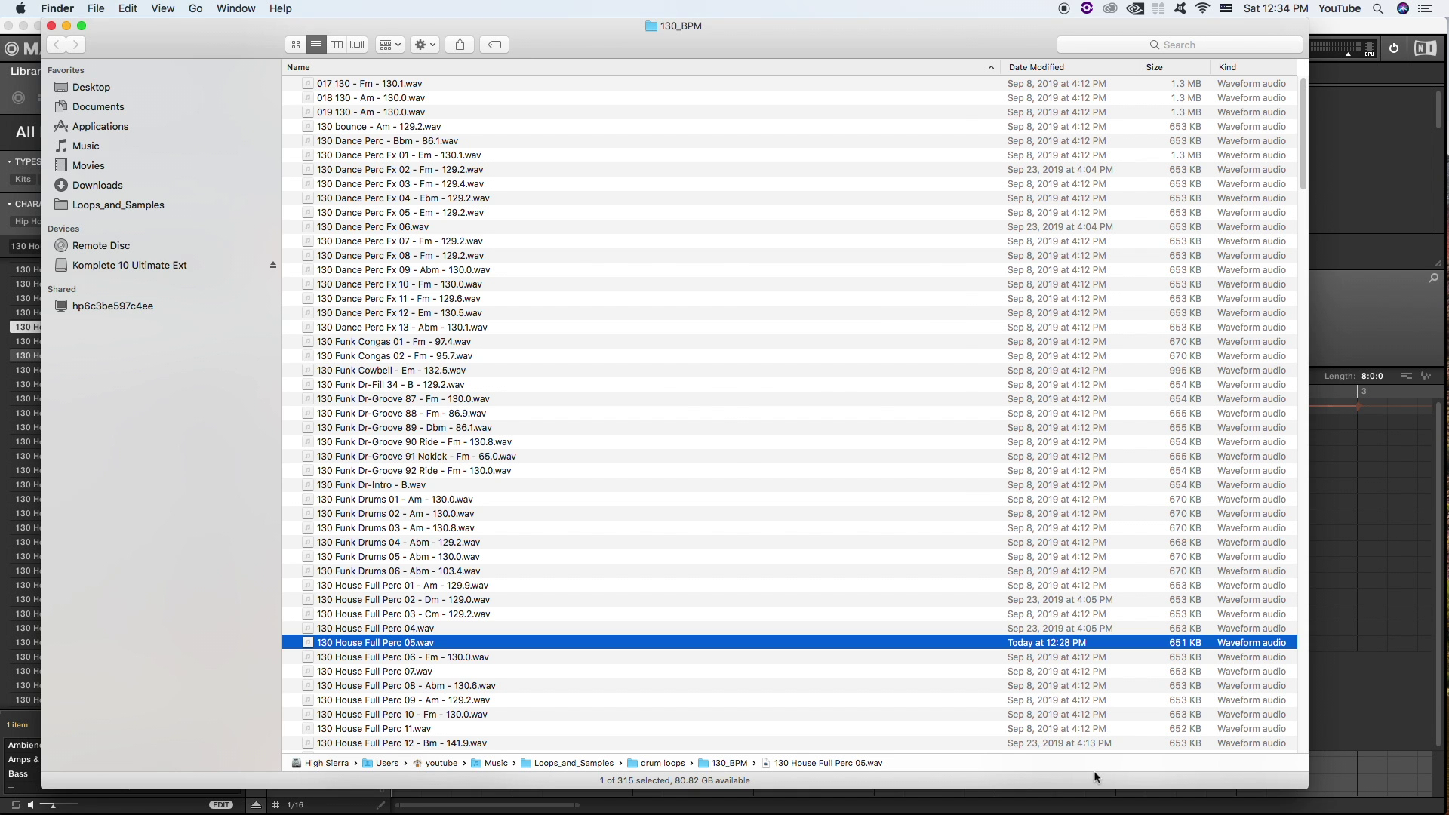
key("super+n")
left_click_drag(478, 219, 705, 249)
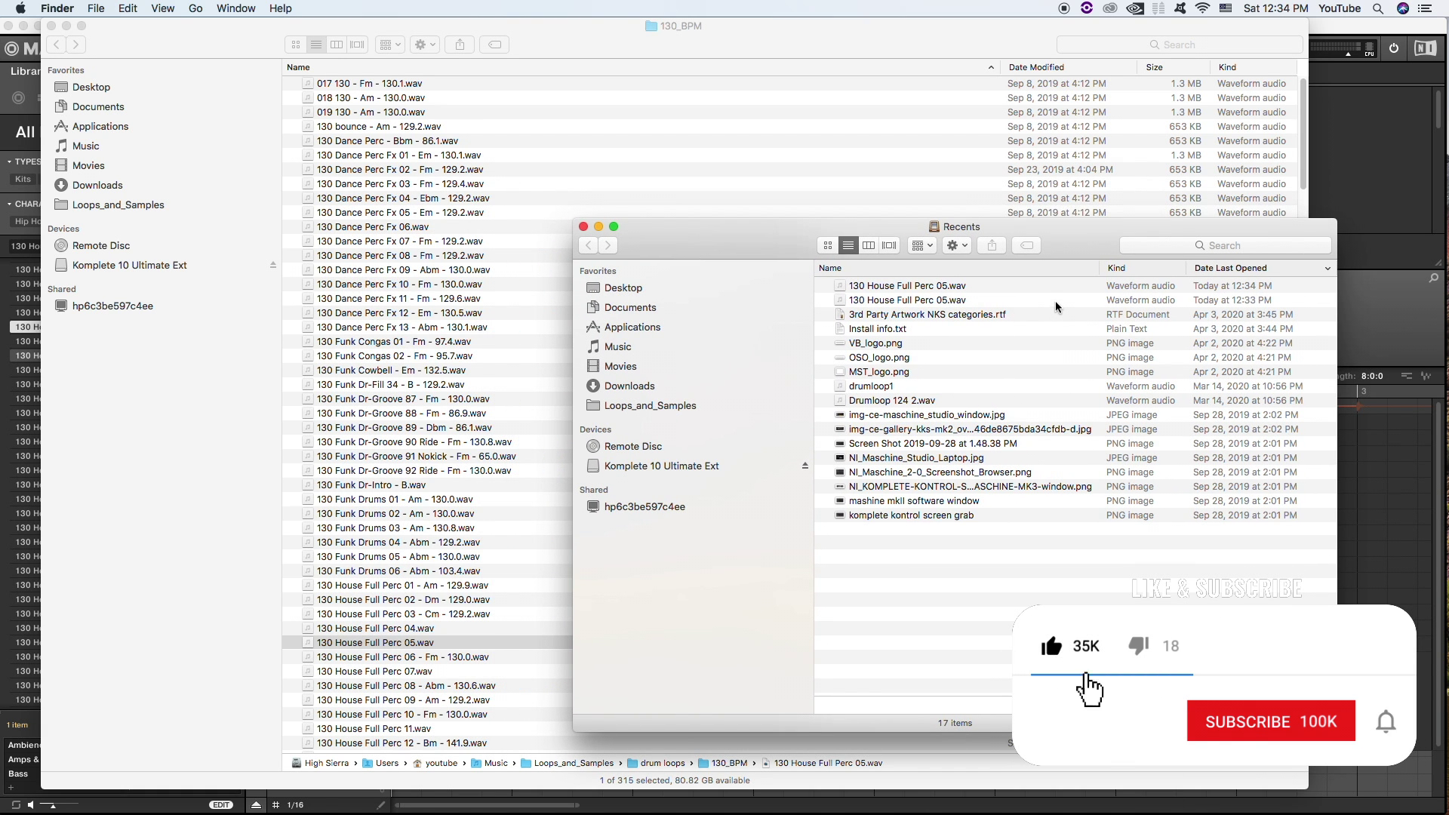
left_click(1055, 304)
left_click(908, 287)
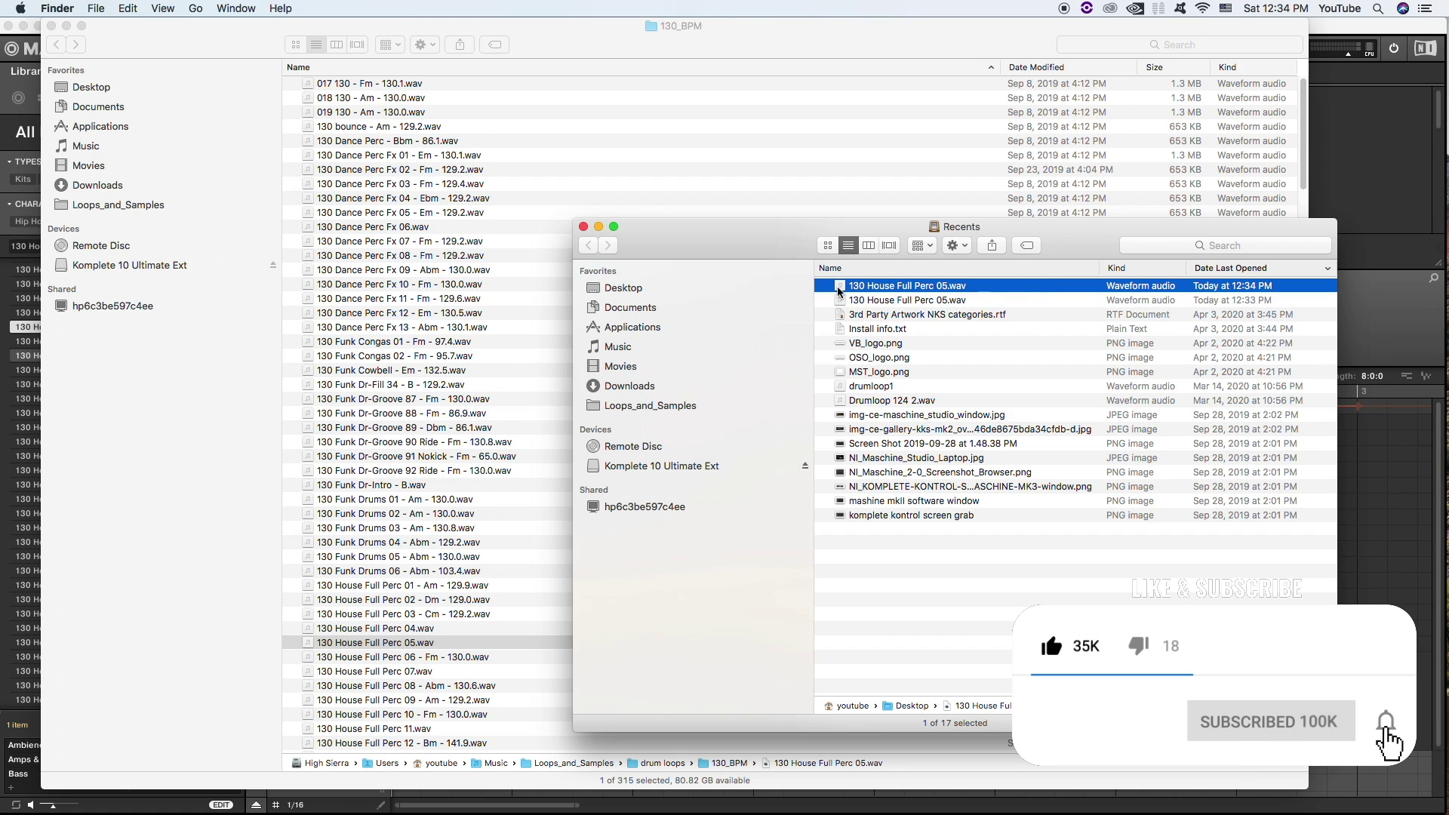